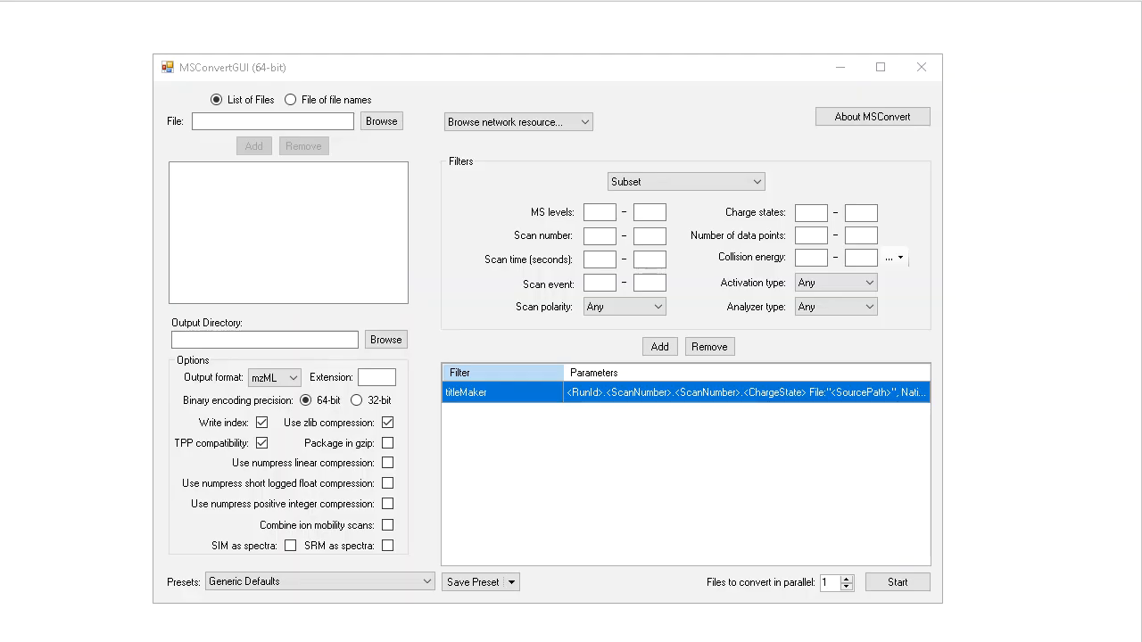
- Add MixedStds.d from the NewDemo folder on the desktop to the list of files to convert
left_click(379, 125)
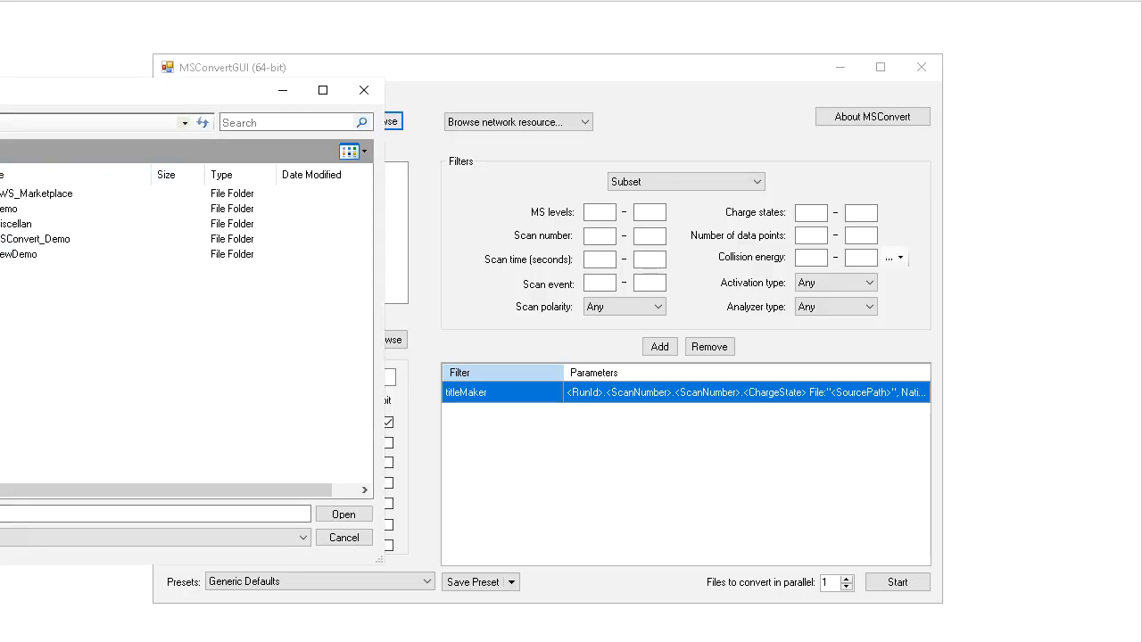
double_click(13, 257)
left_click_drag(25, 105, 129, 104)
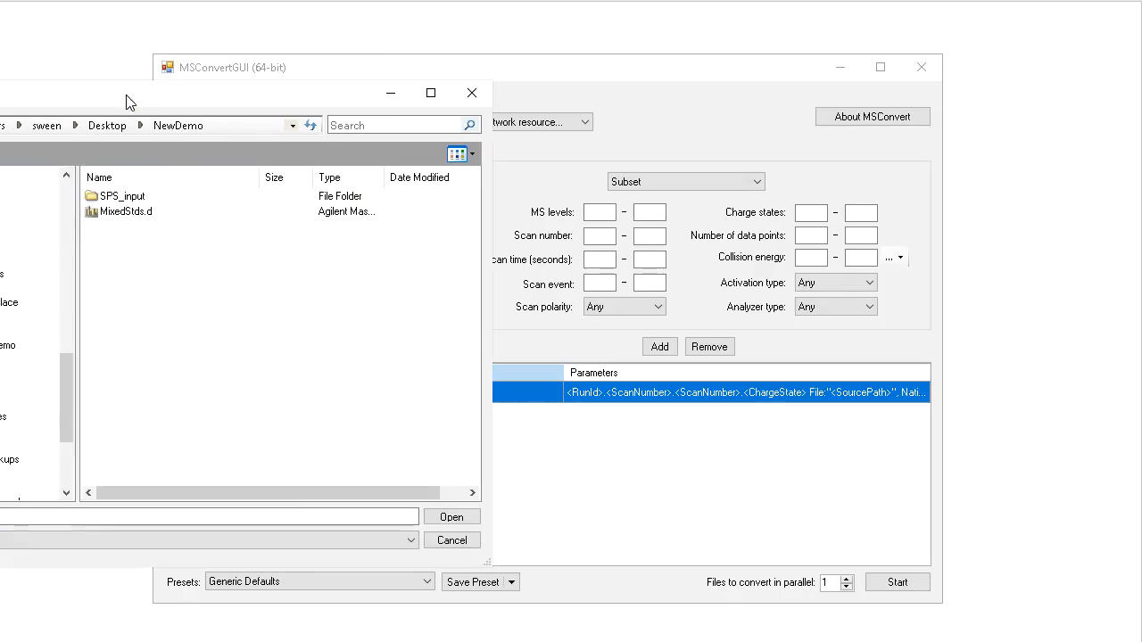
double_click(114, 214)
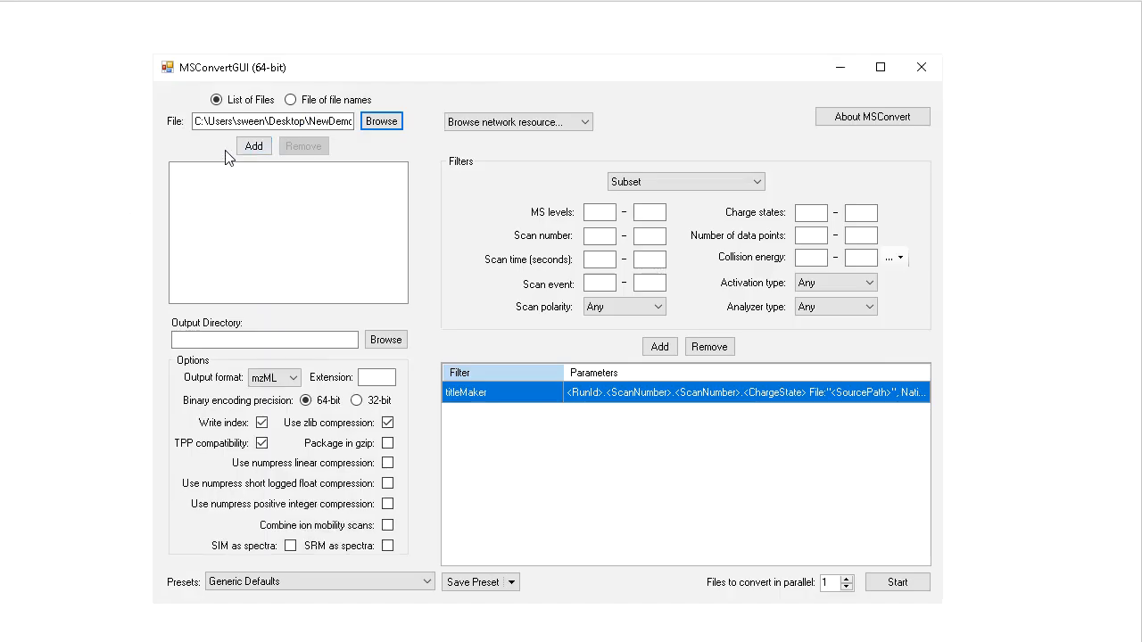
left_click(252, 147)
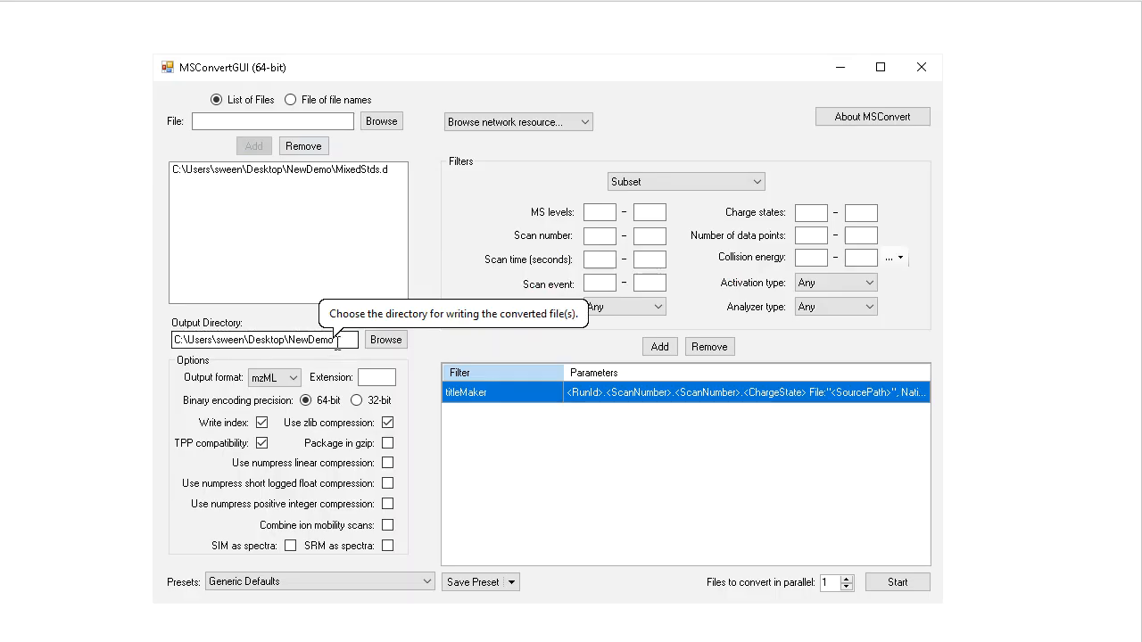
- Set the output format and extension to ms1, with 32-bit encoding precision and zlib compression turned off
left_click(296, 379)
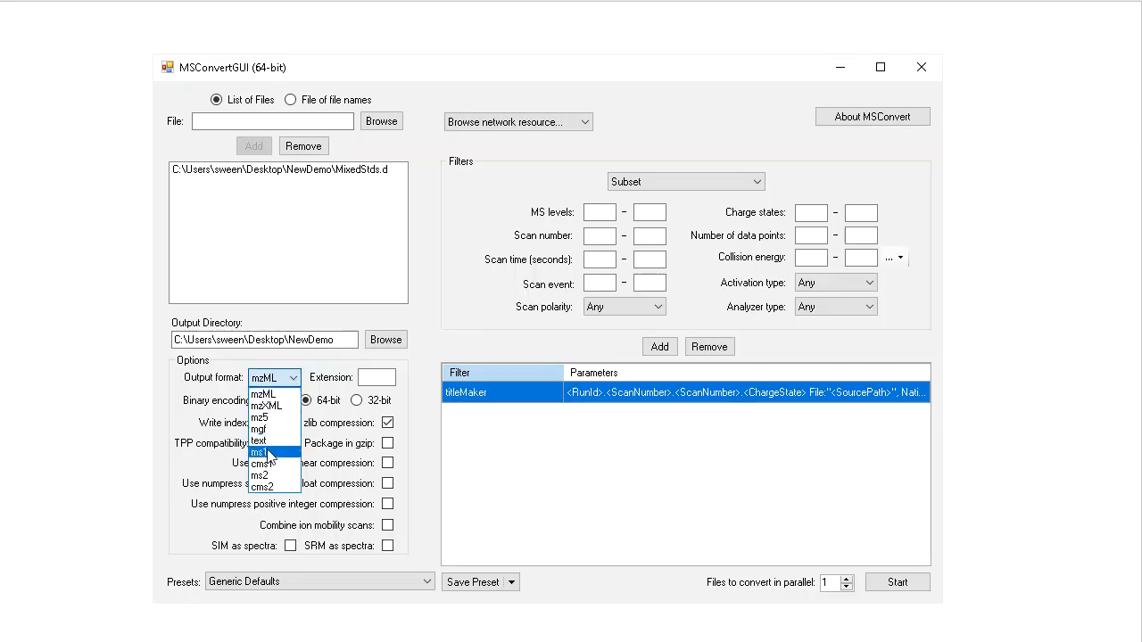
left_click(270, 454)
left_click(374, 377)
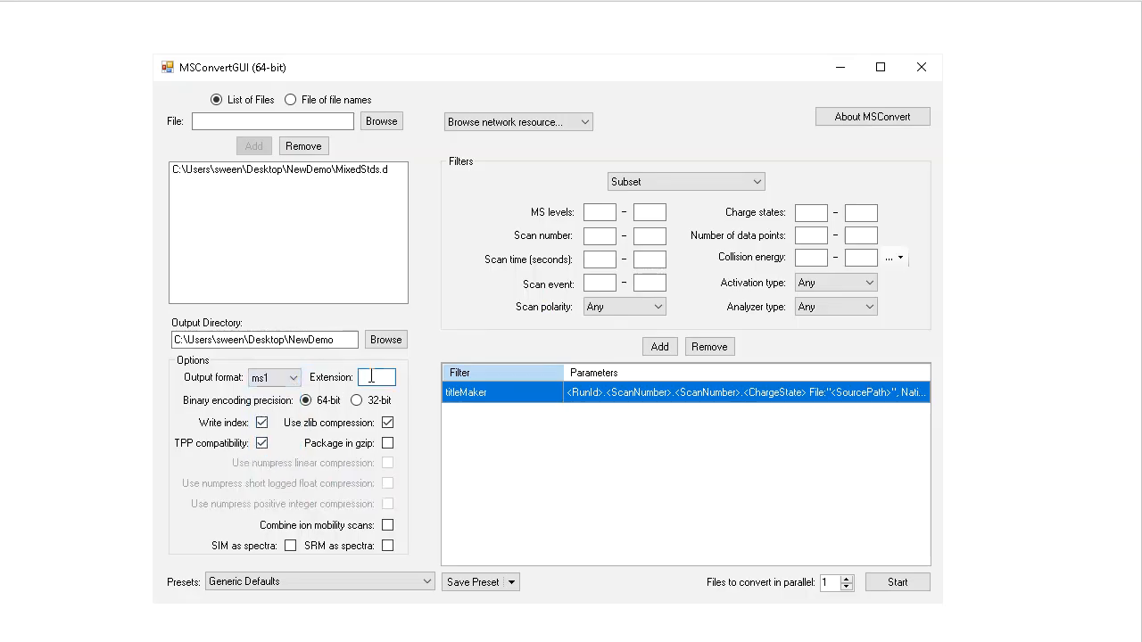
type("m")
left_click(357, 401)
left_click(387, 423)
- Replace the titleMaker filter with a vendor Peak Picking filter for MS levels 1 to 1
left_click(710, 350)
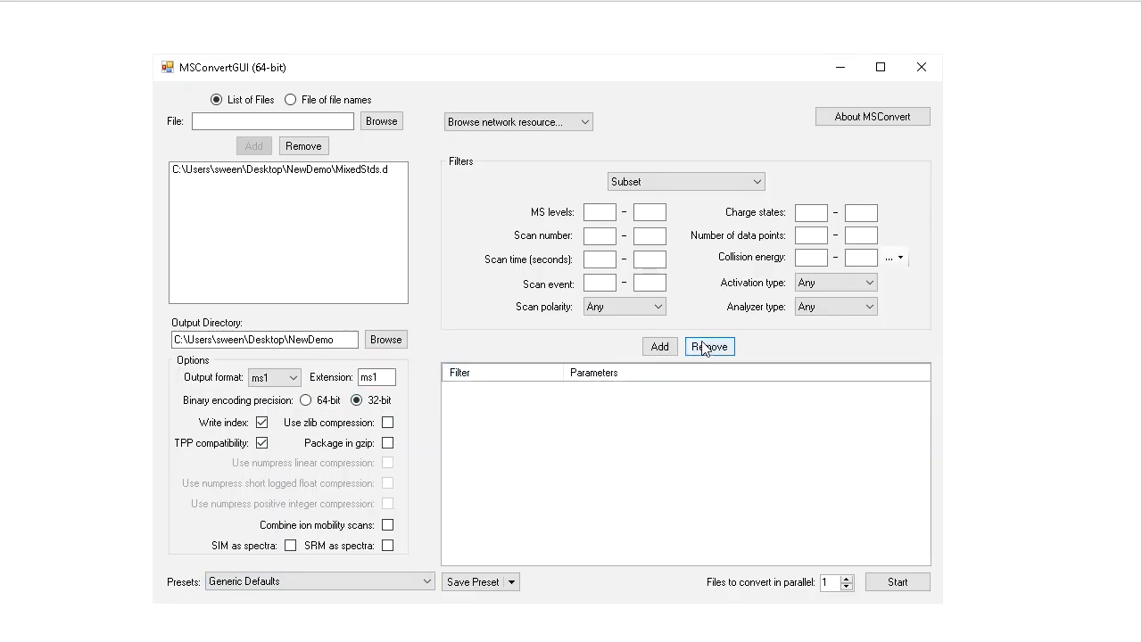
left_click(676, 183)
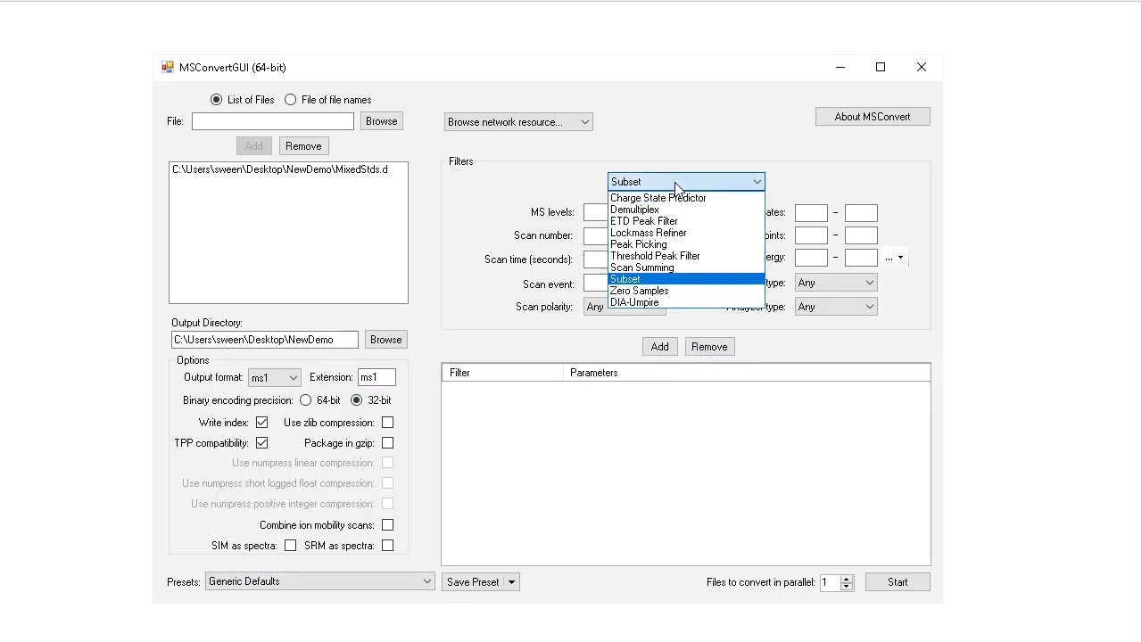
left_click(639, 245)
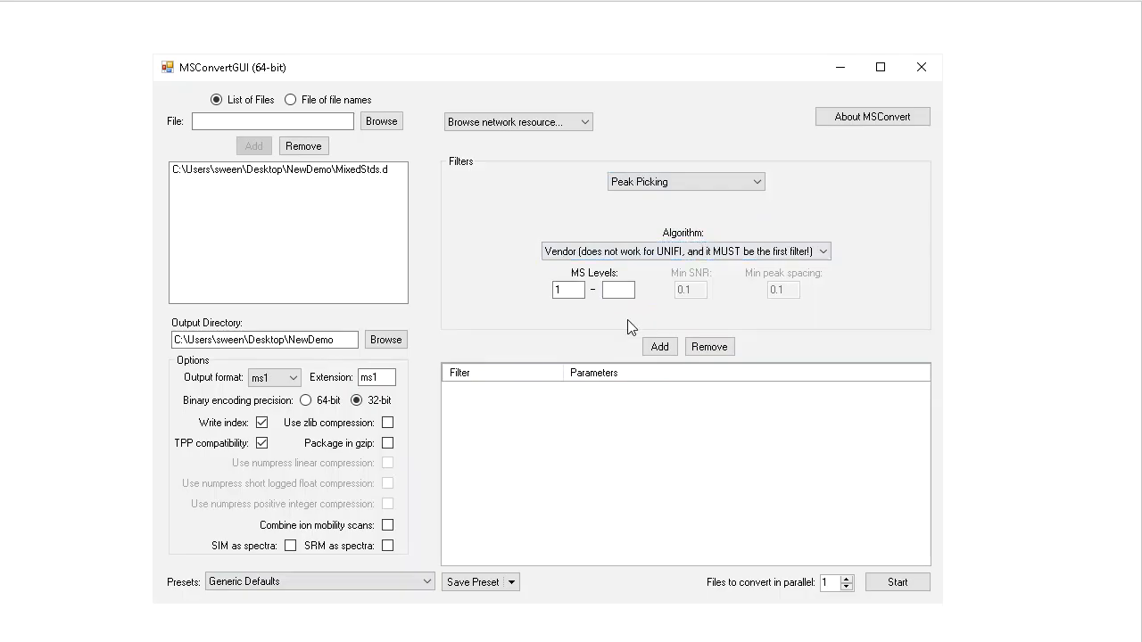
left_click(618, 290)
left_click(659, 347)
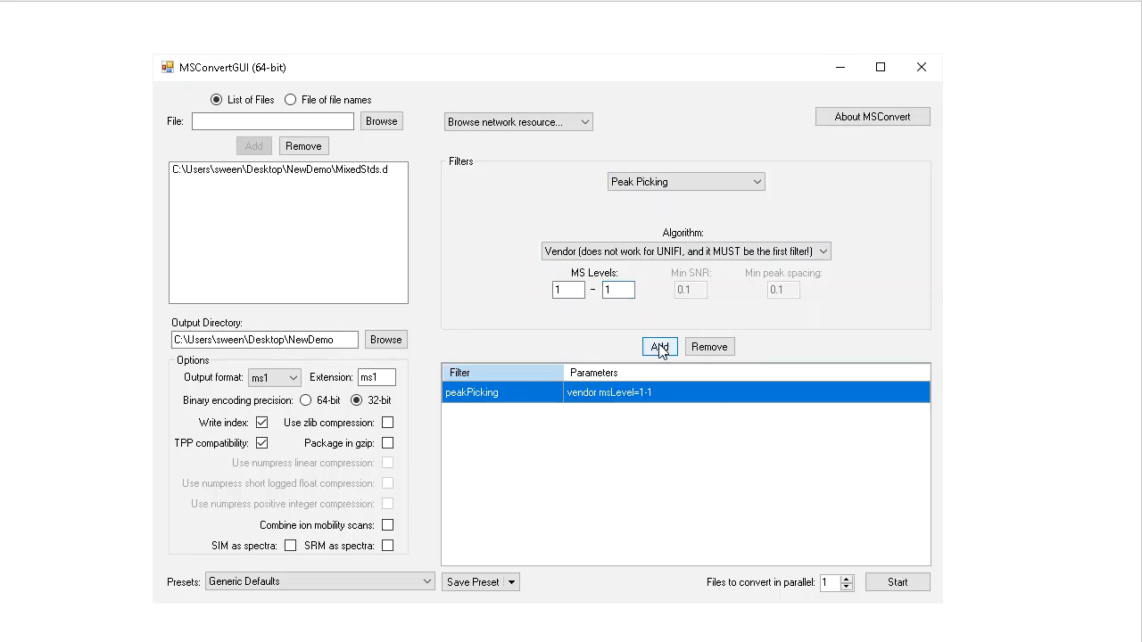
- Add a Threshold Peak Filter of type Count that keeps the 500 most intense peaks
left_click(665, 183)
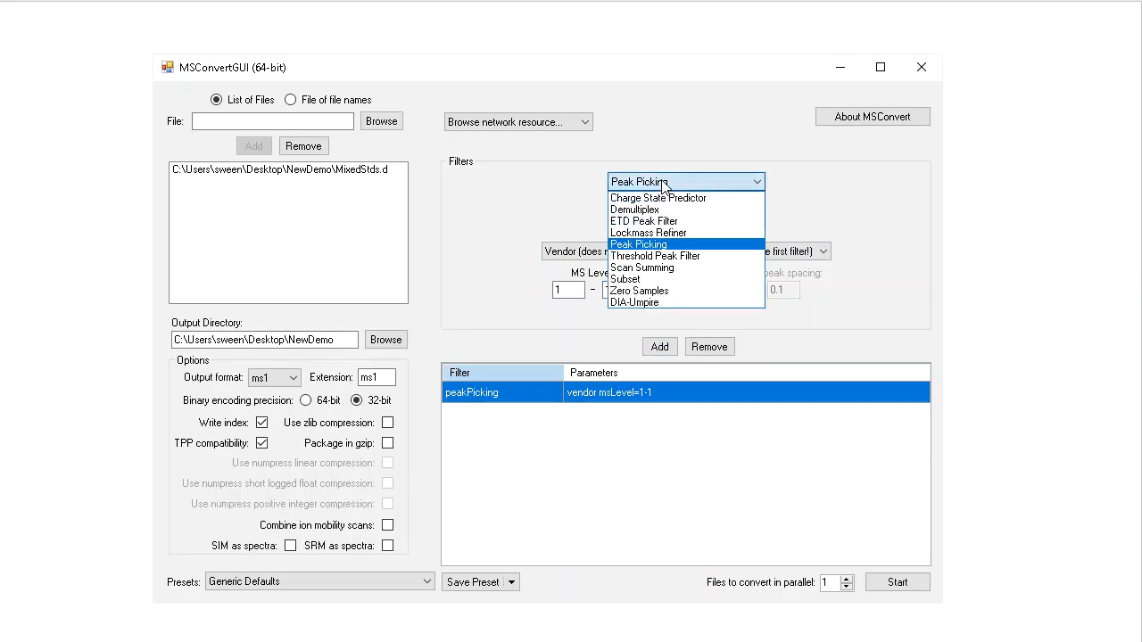
left_click(661, 259)
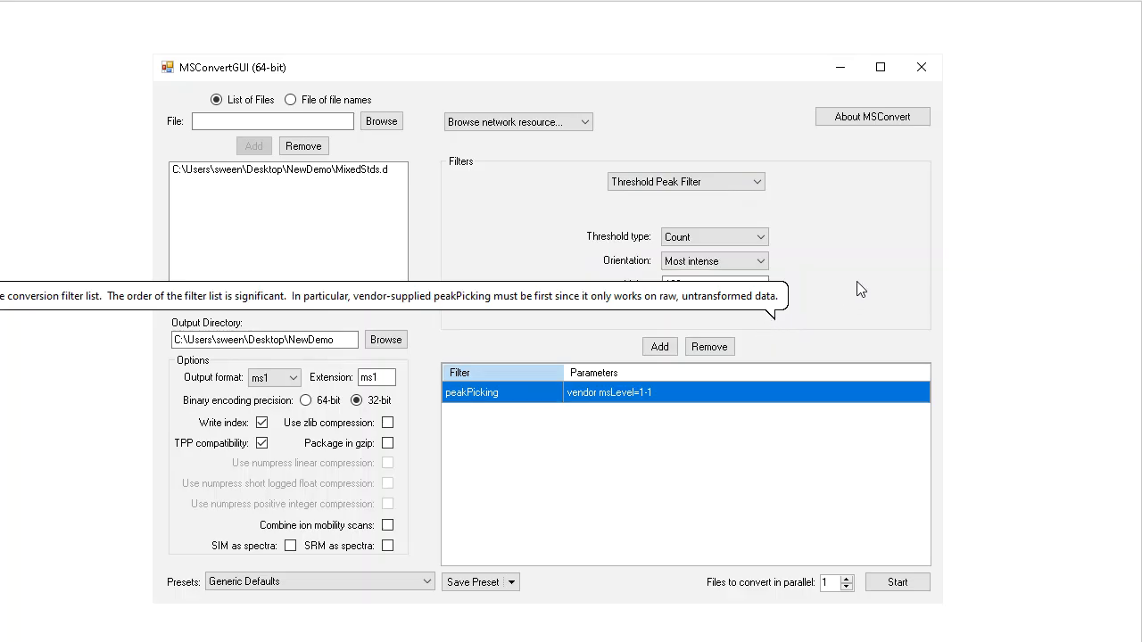
left_click(672, 285)
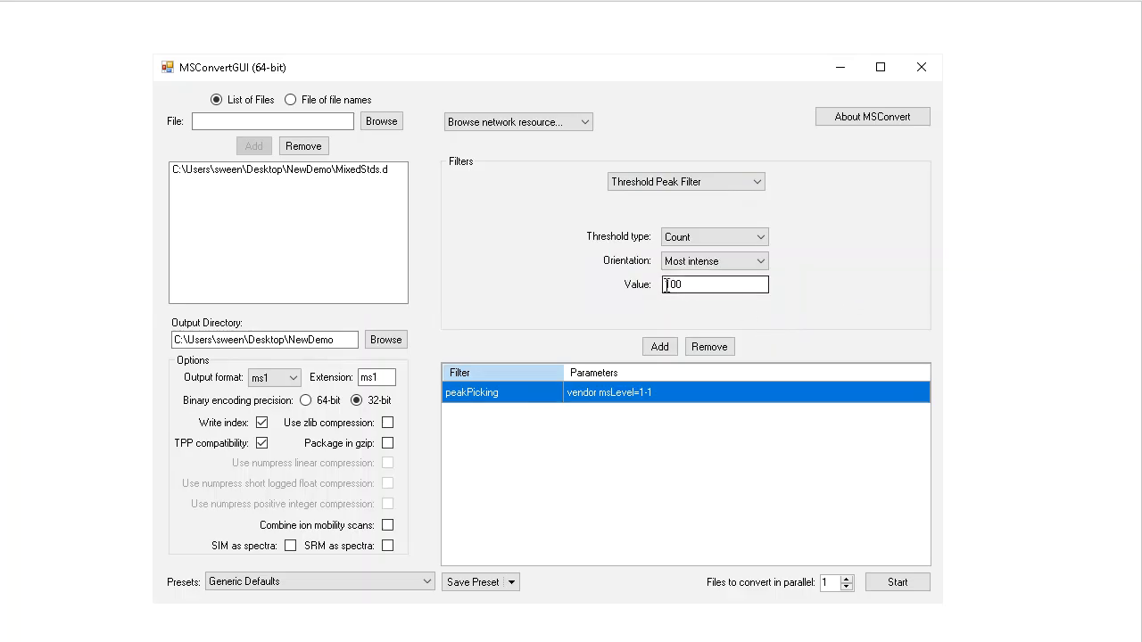
left_click(669, 285)
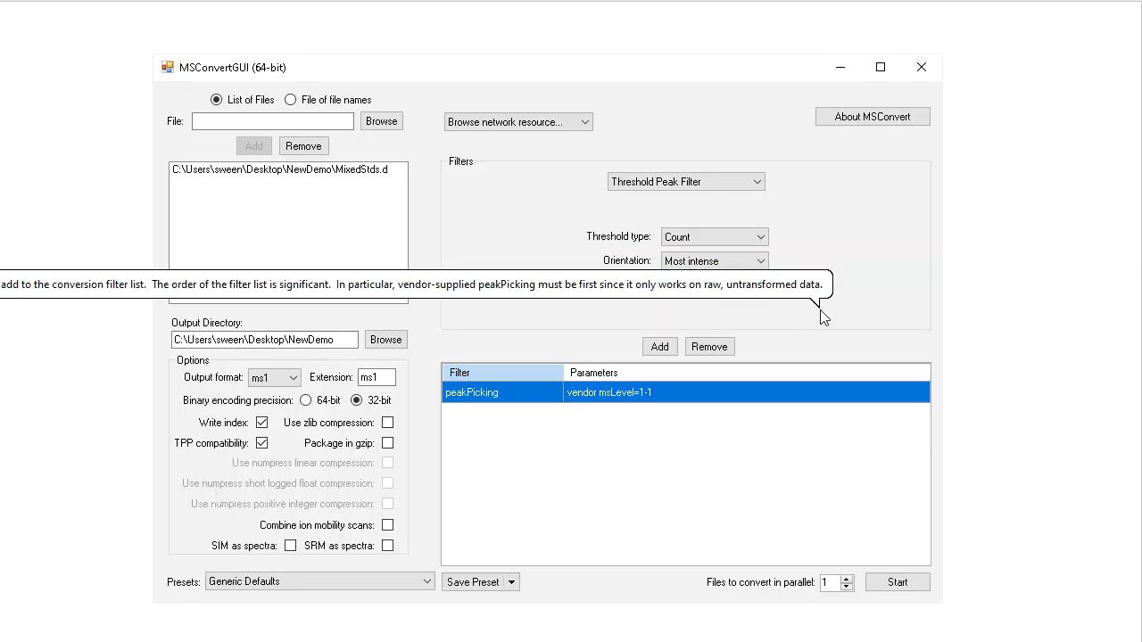
key("BackSpace")
type("500")
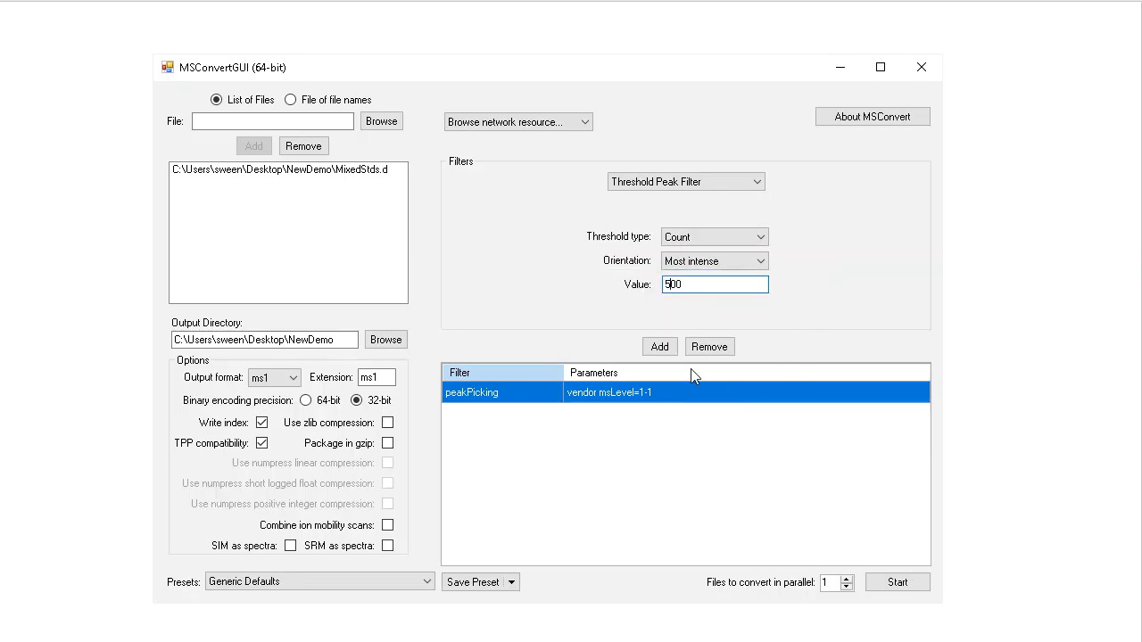
left_click(665, 349)
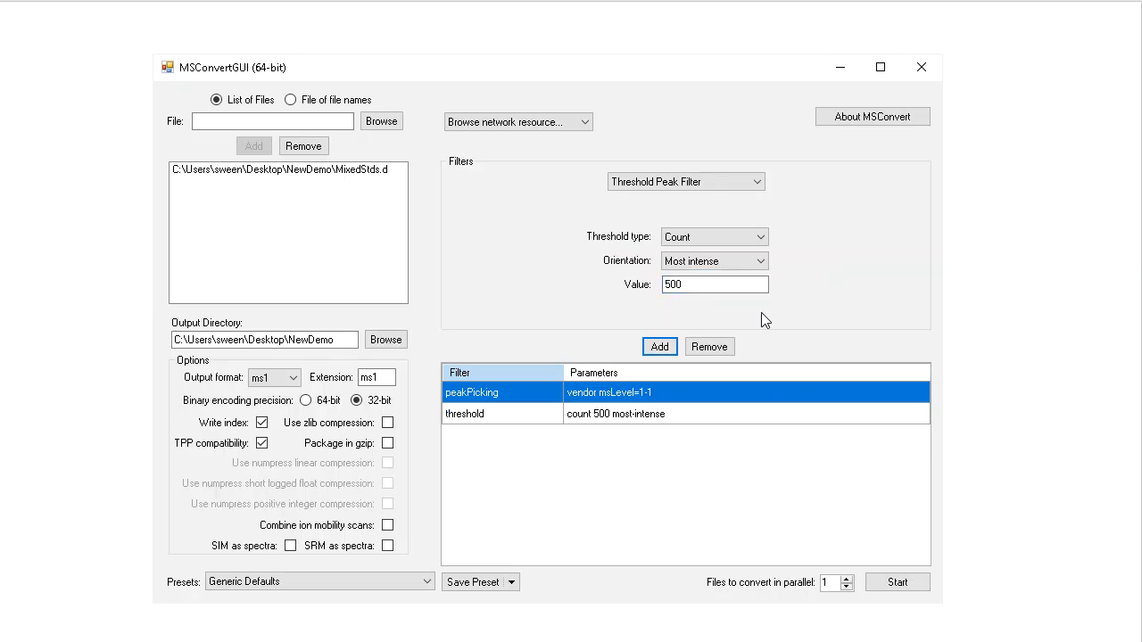
- Run the ms1 conversion of MixedStds.d and close the progress window once it finishes
left_click(897, 585)
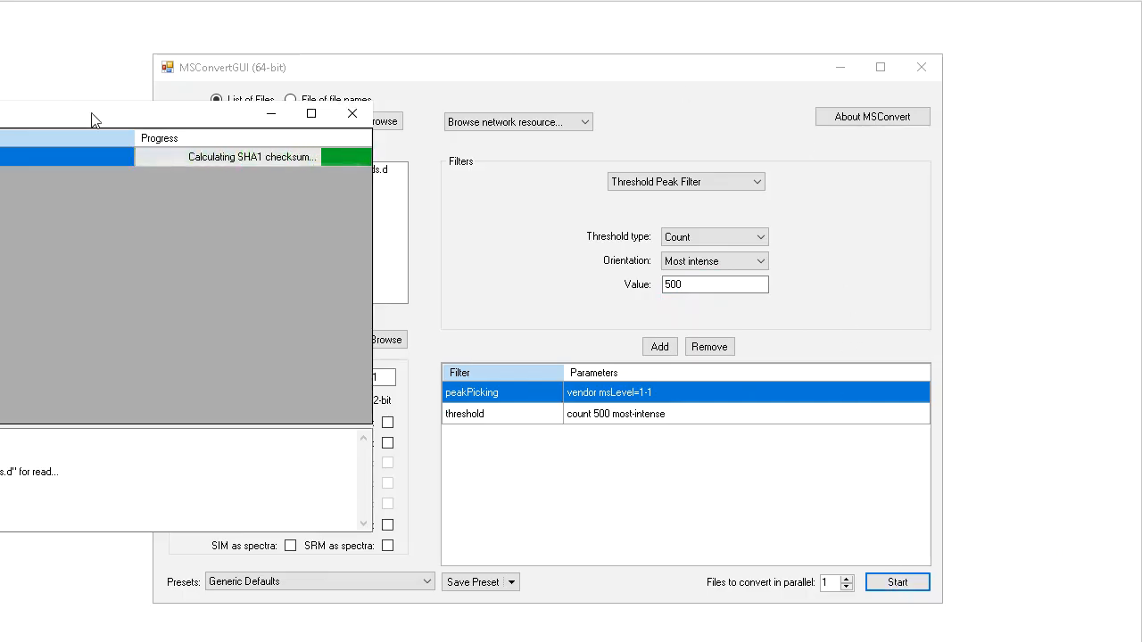
left_click_drag(92, 117, 381, 98)
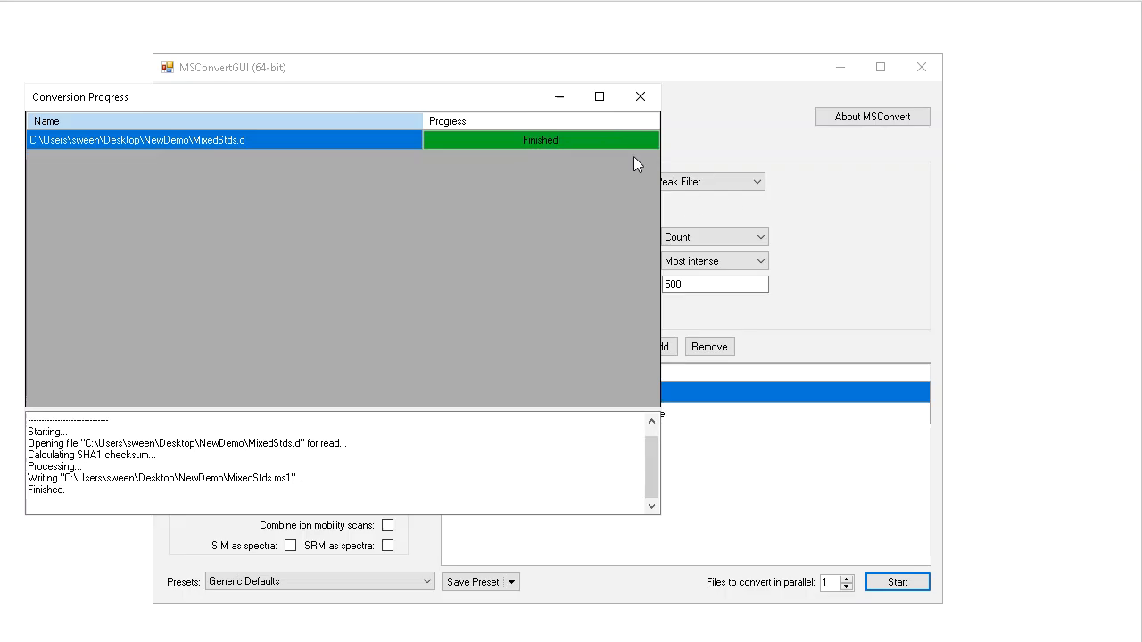
left_click(641, 96)
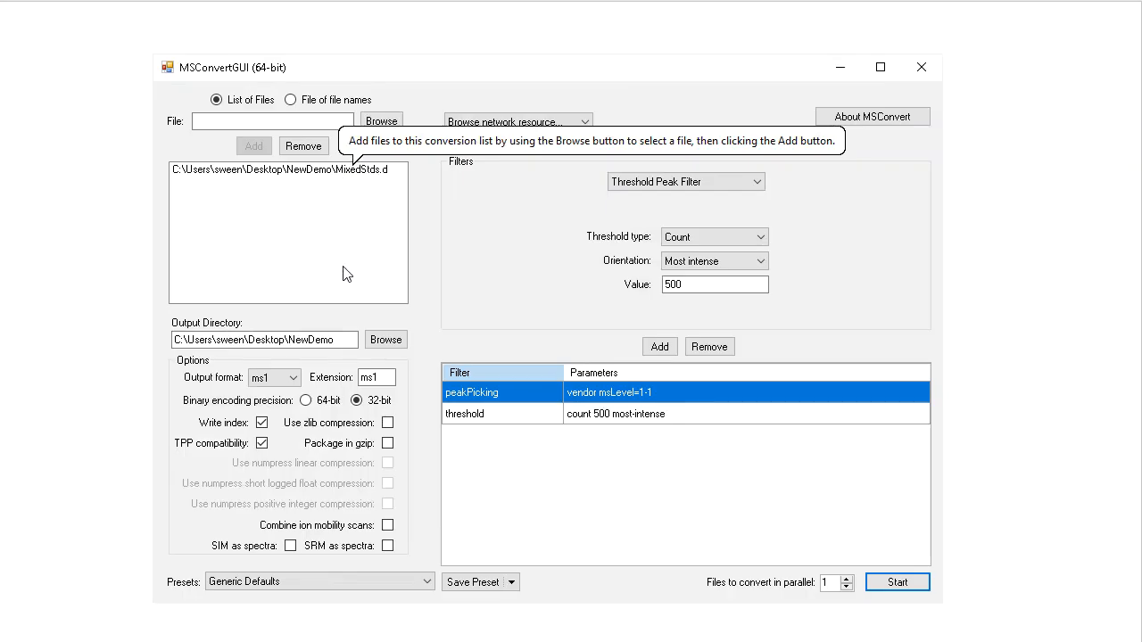
- Change both the output format and the file extension to mgf
left_click(294, 378)
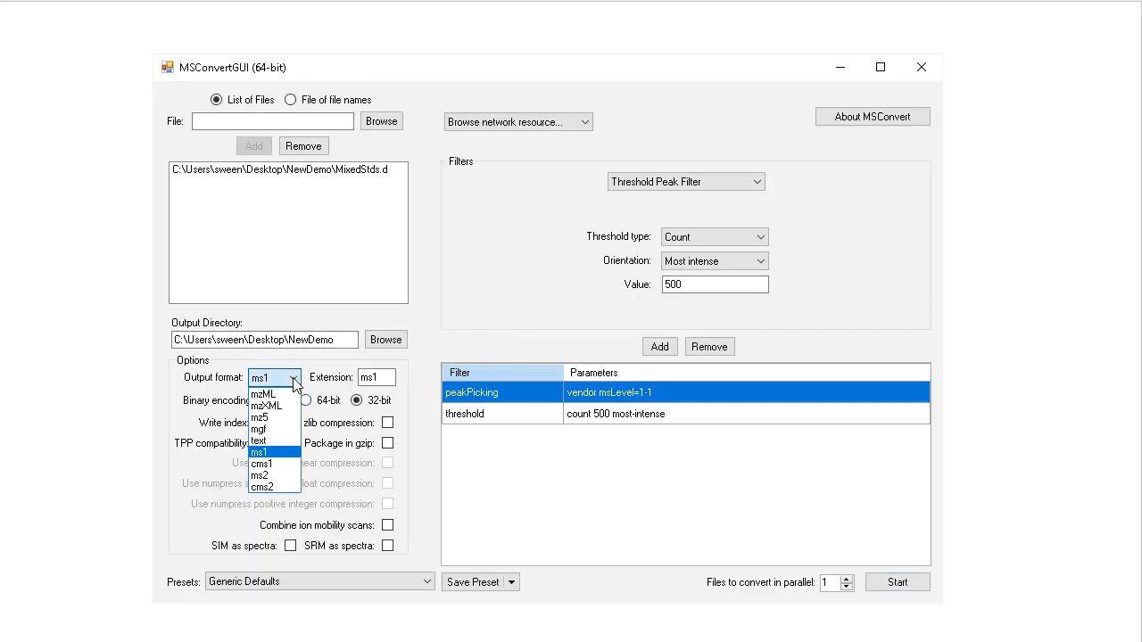
left_click(265, 429)
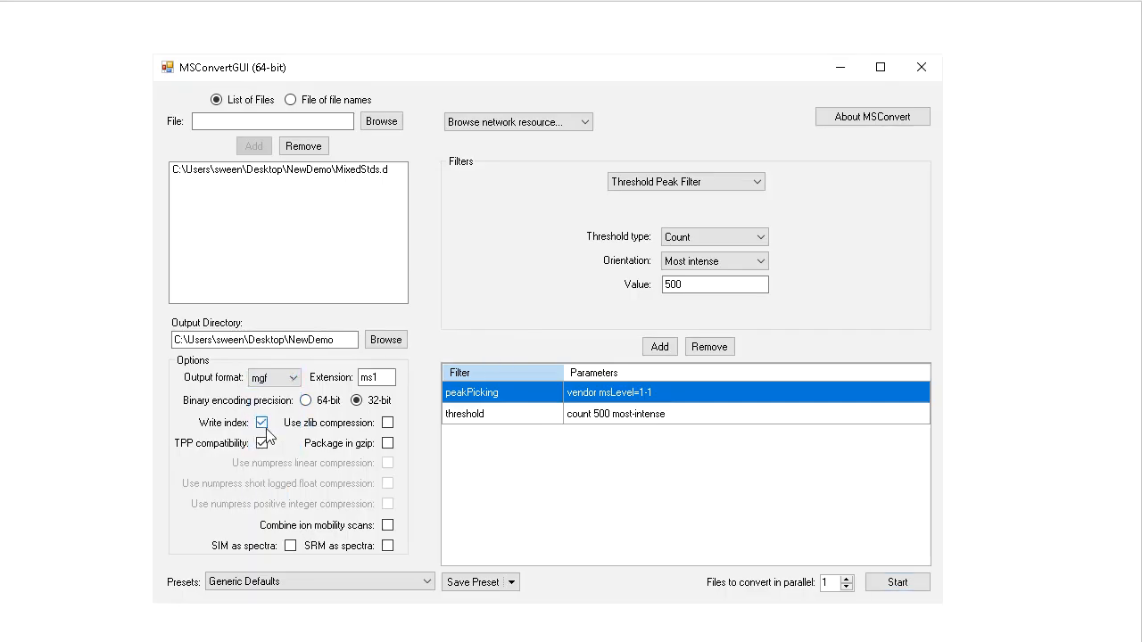
double_click(384, 378)
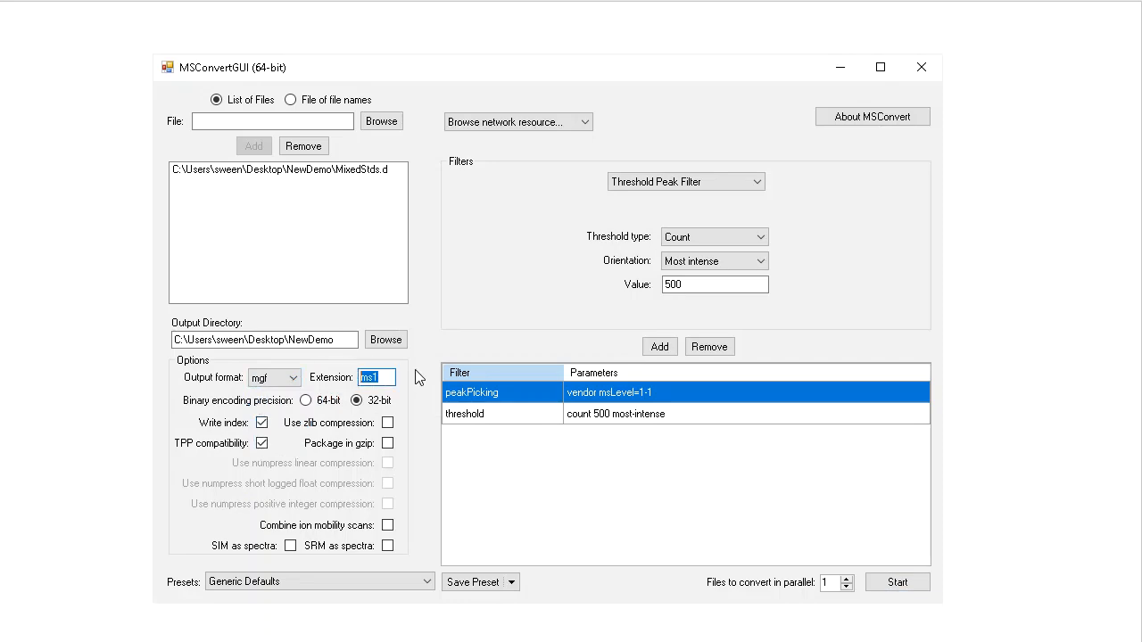
type("mgf")
- Replace both existing filters with a vendor Peak Picking filter for MS levels 2 to 2
left_click(711, 348)
left_click(711, 348)
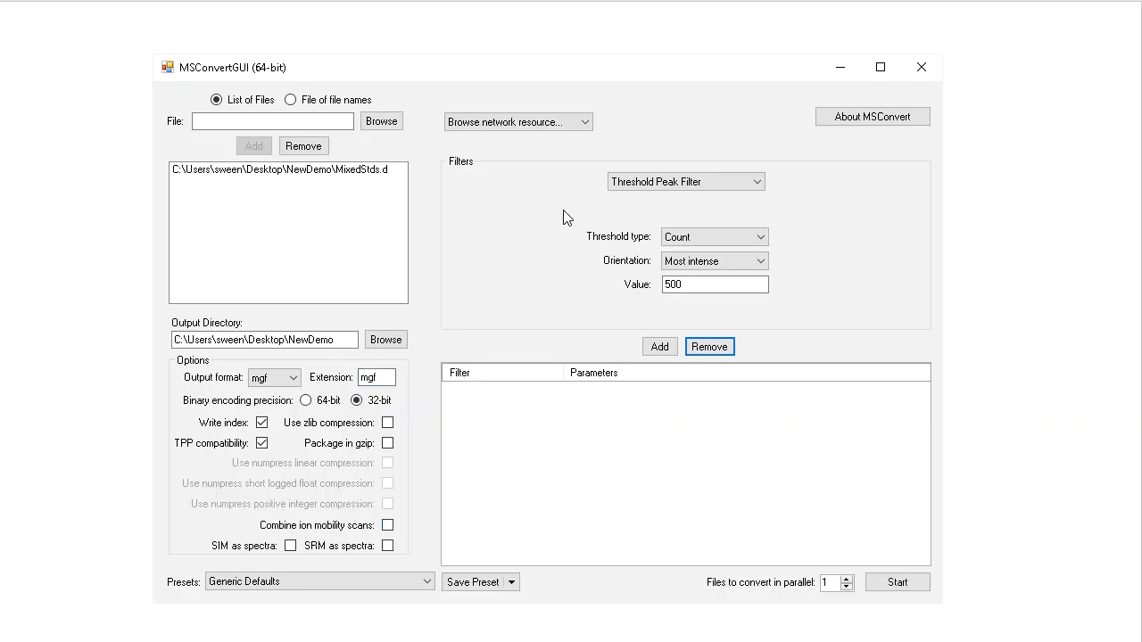
left_click(757, 183)
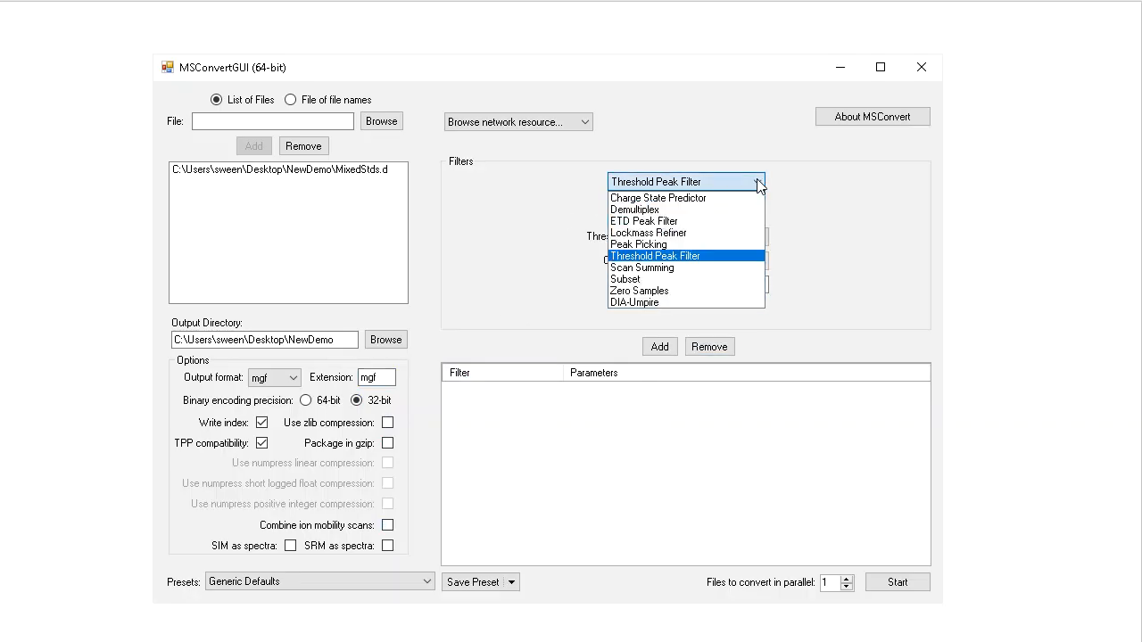
left_click(652, 245)
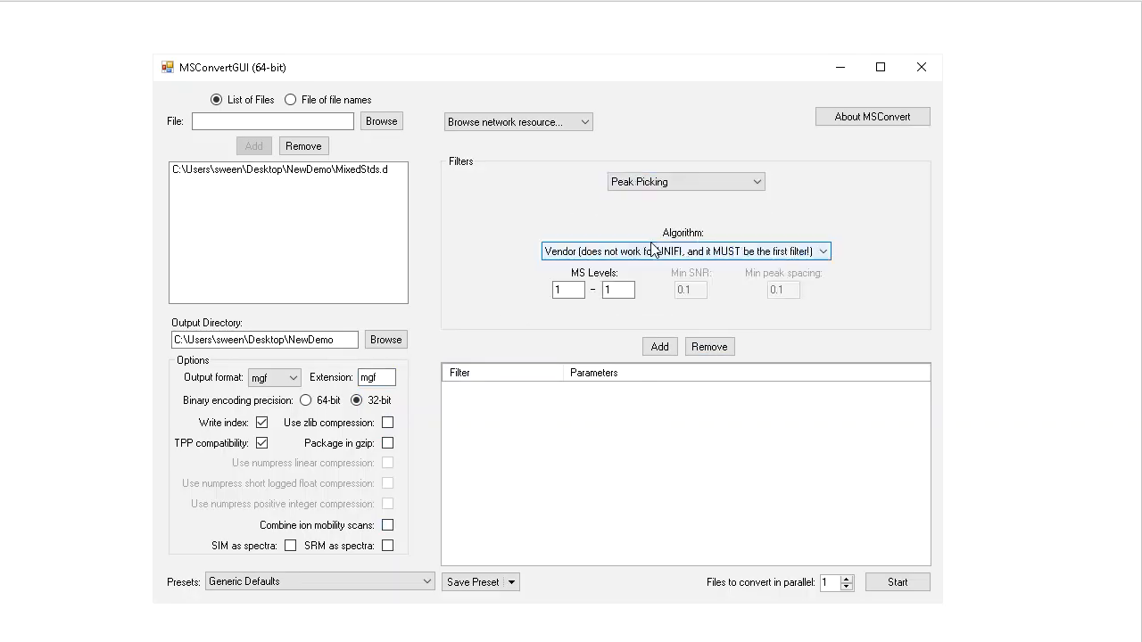
left_click_drag(569, 287, 537, 291)
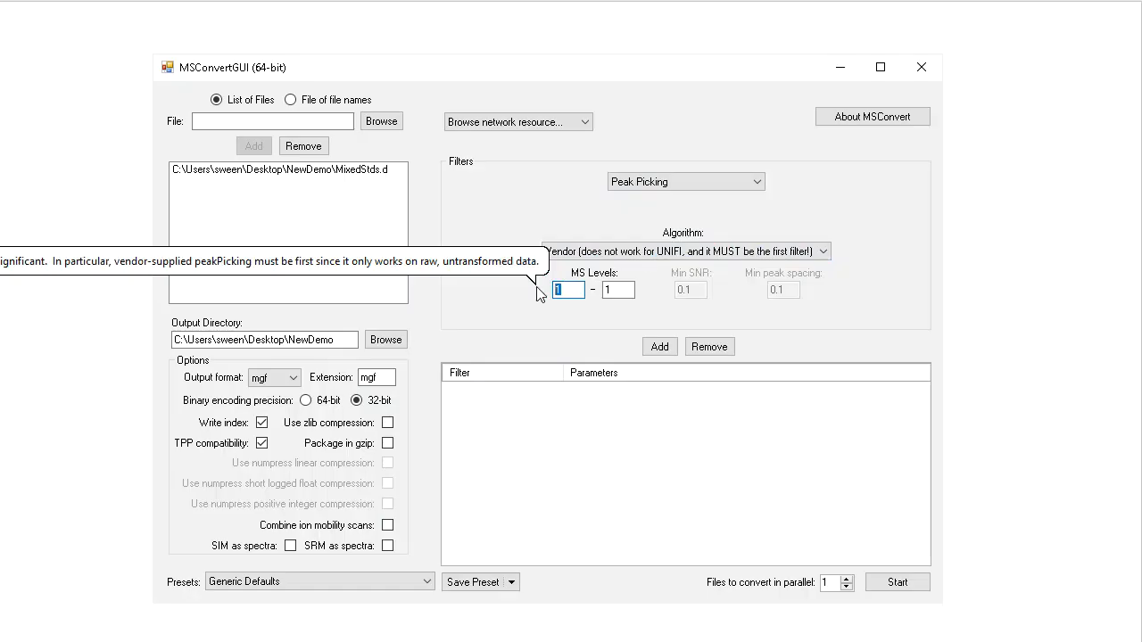
type("2")
double_click(613, 288)
type("2")
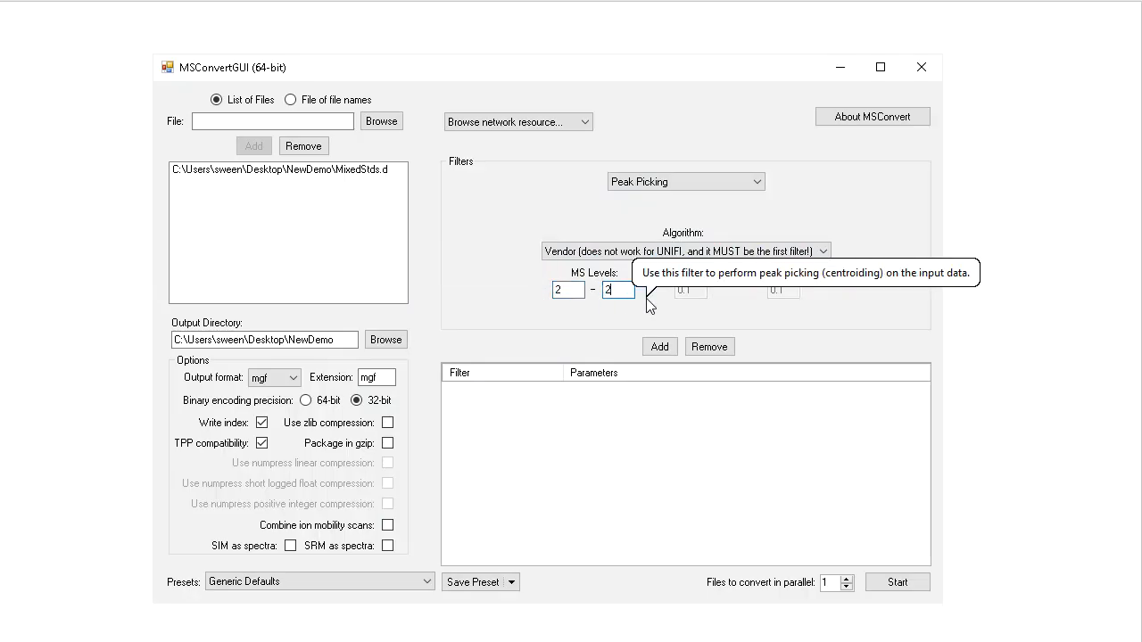
left_click(660, 348)
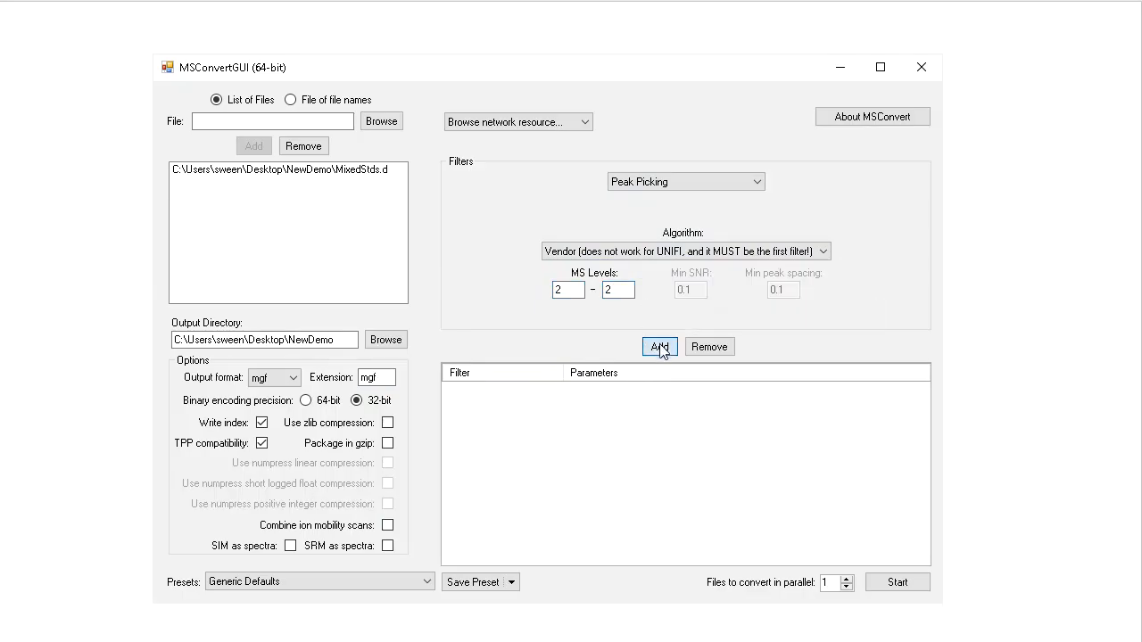
- Add a Threshold Peak Filter of type Count that keeps the 100 most intense peaks
left_click(693, 184)
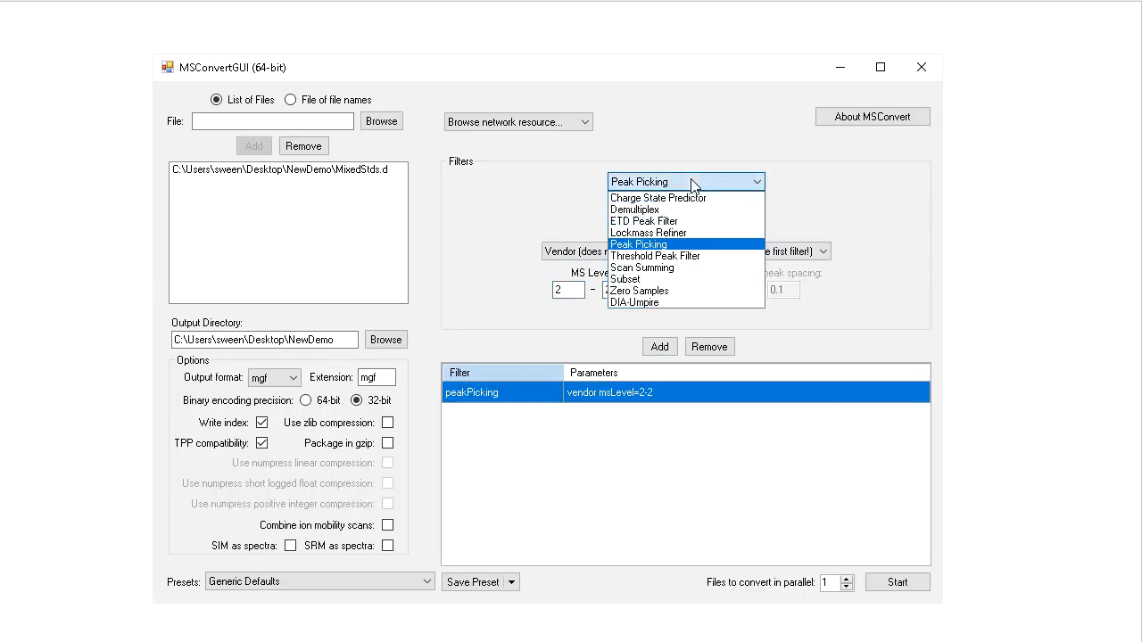
left_click(678, 257)
left_click(672, 286)
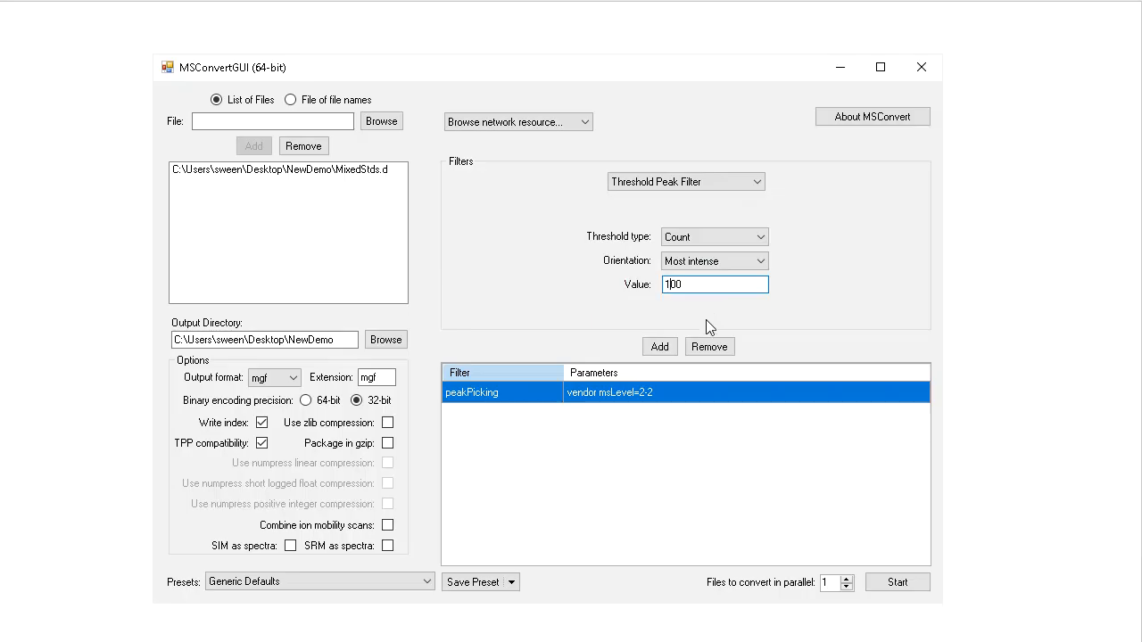
left_click(657, 351)
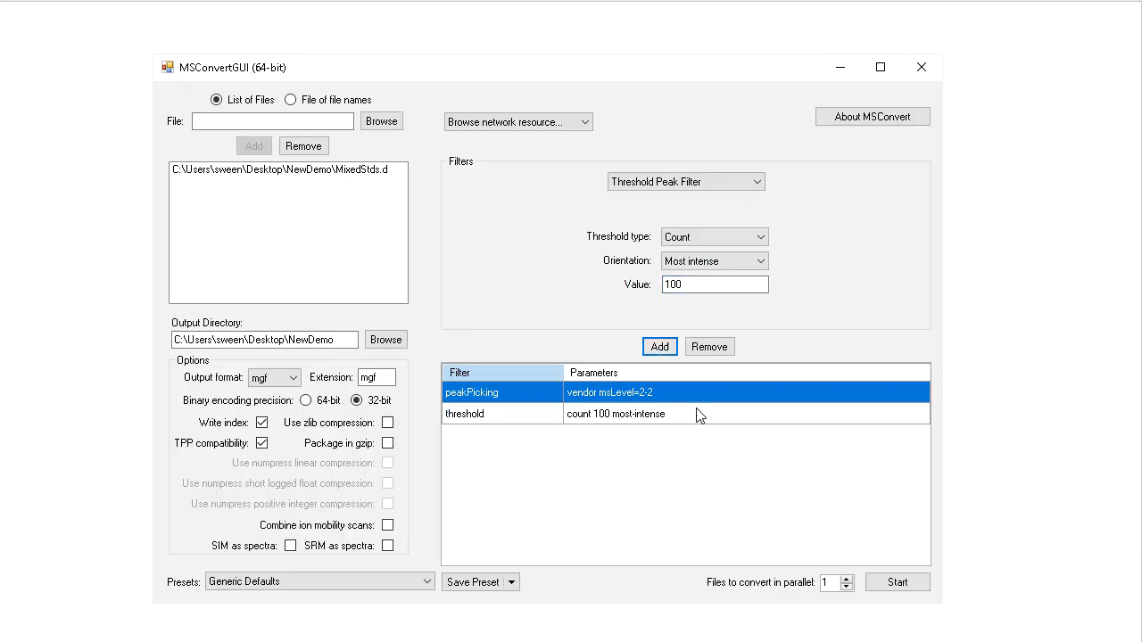
- Run the mgf conversion of MixedStds.d and close the progress window once it finishes
left_click(898, 586)
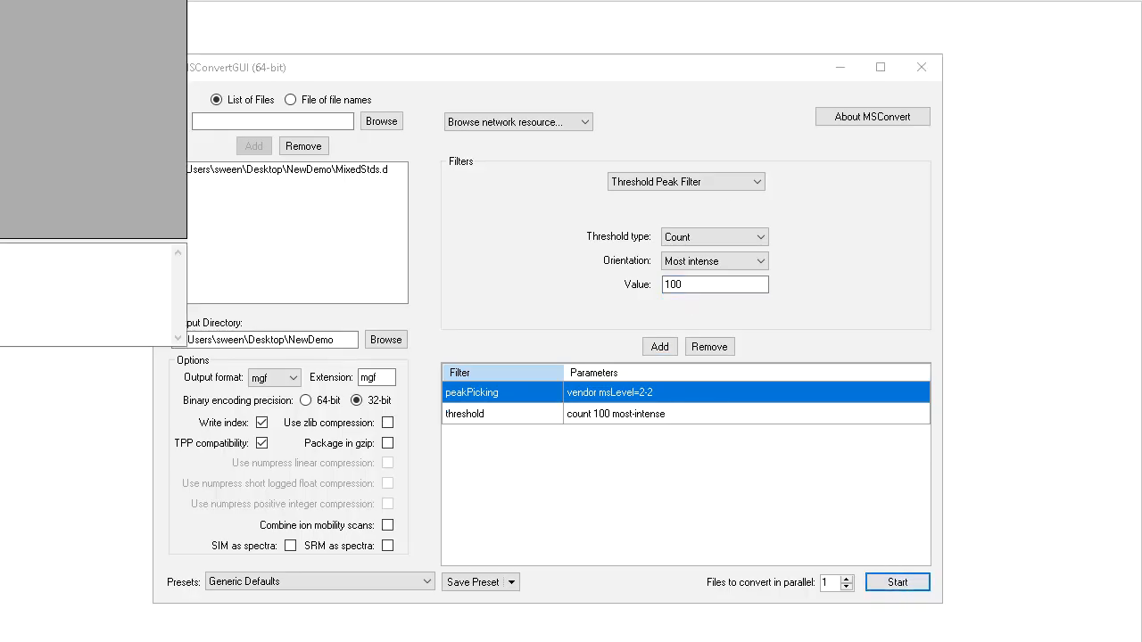
left_click_drag(90, 1, 566, 2)
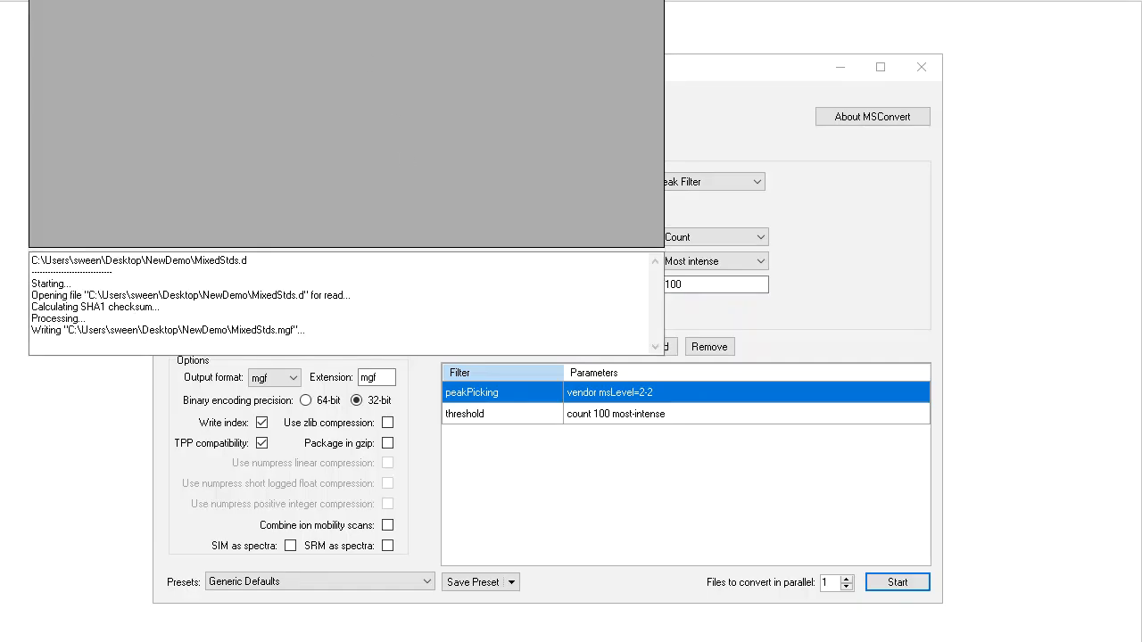
left_click_drag(187, 0, 193, 26)
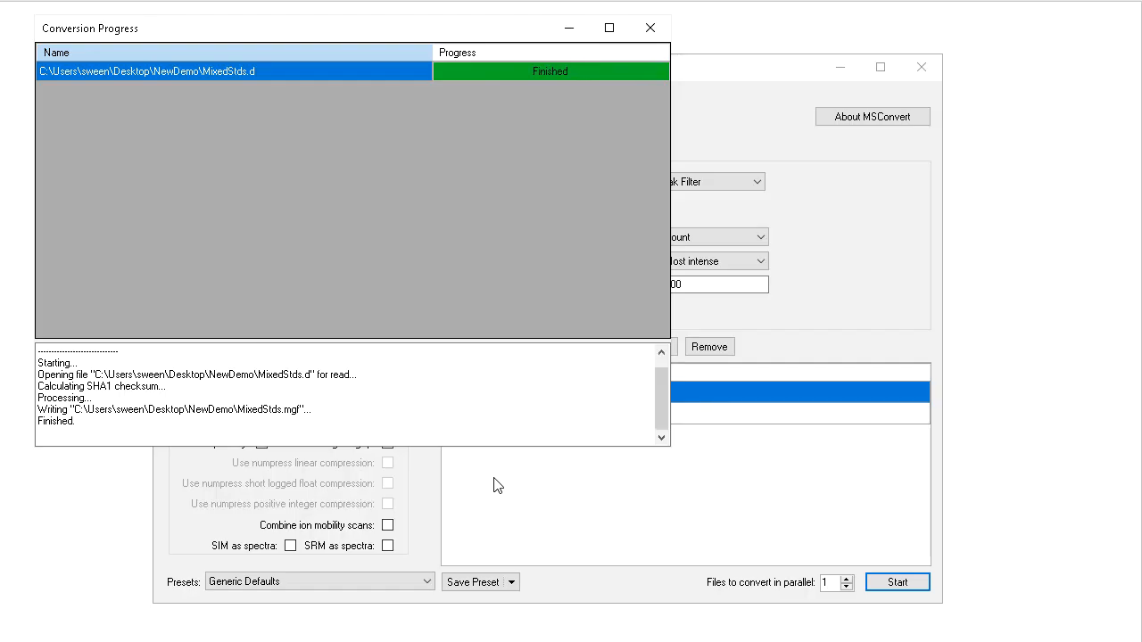
left_click(650, 27)
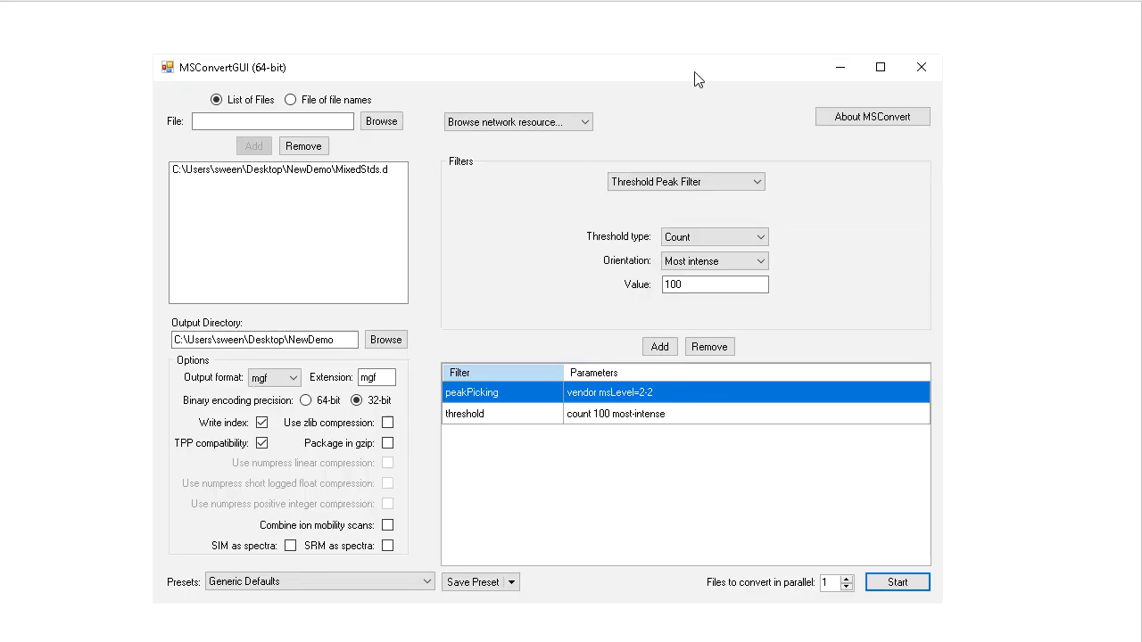
- Close the MSConvertGUI converter and switch to the NewDemo folder in File Explorer
left_click(922, 70)
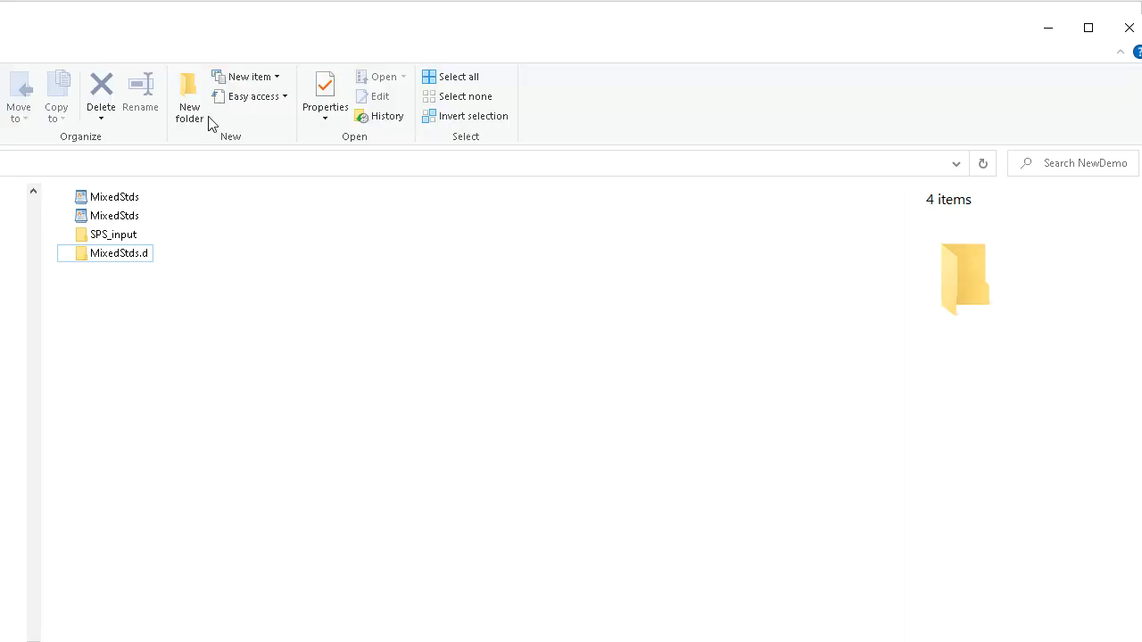
left_click_drag(212, 26, 236, 26)
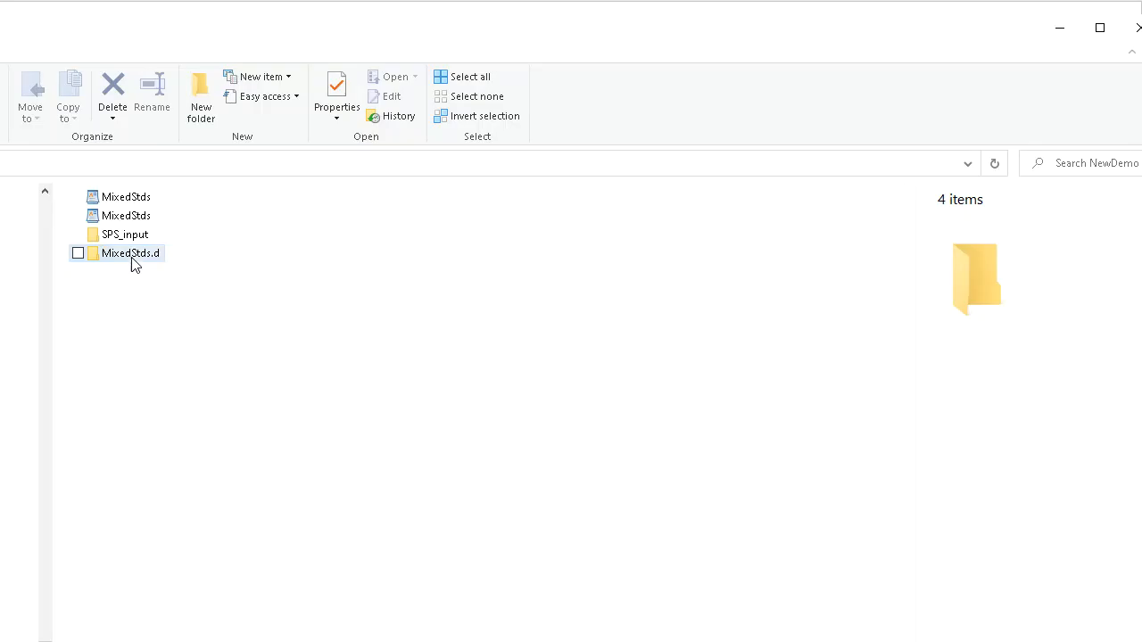
mouse_move(132, 258)
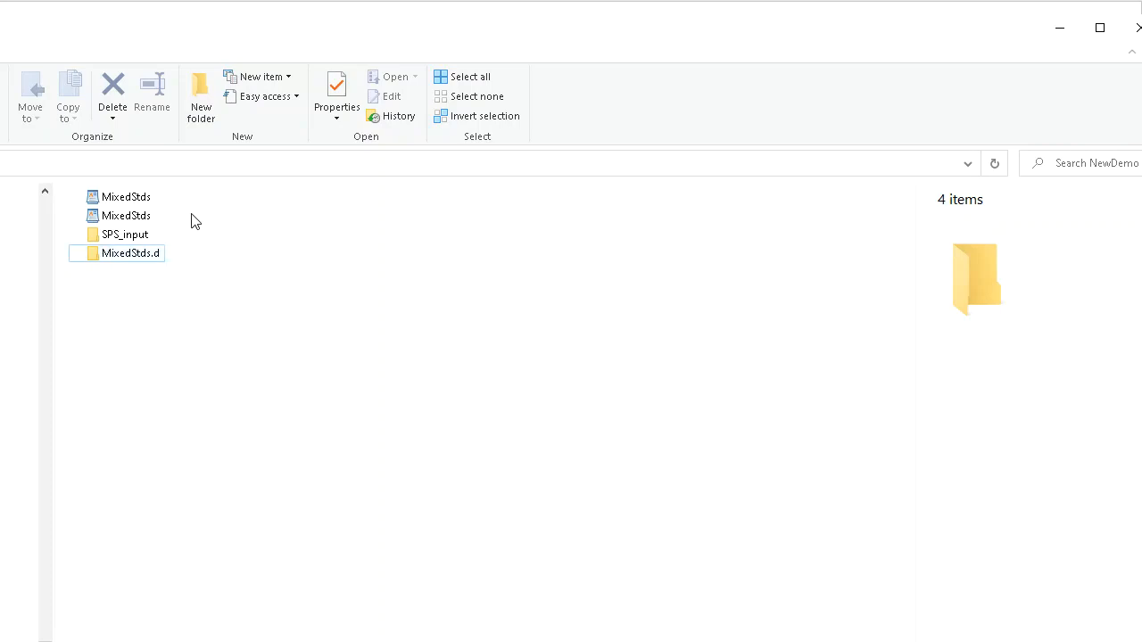
- Compress the MixedStds MGF and MS1 files together into one zipped folder, keeping the suggested name
left_click(146, 197)
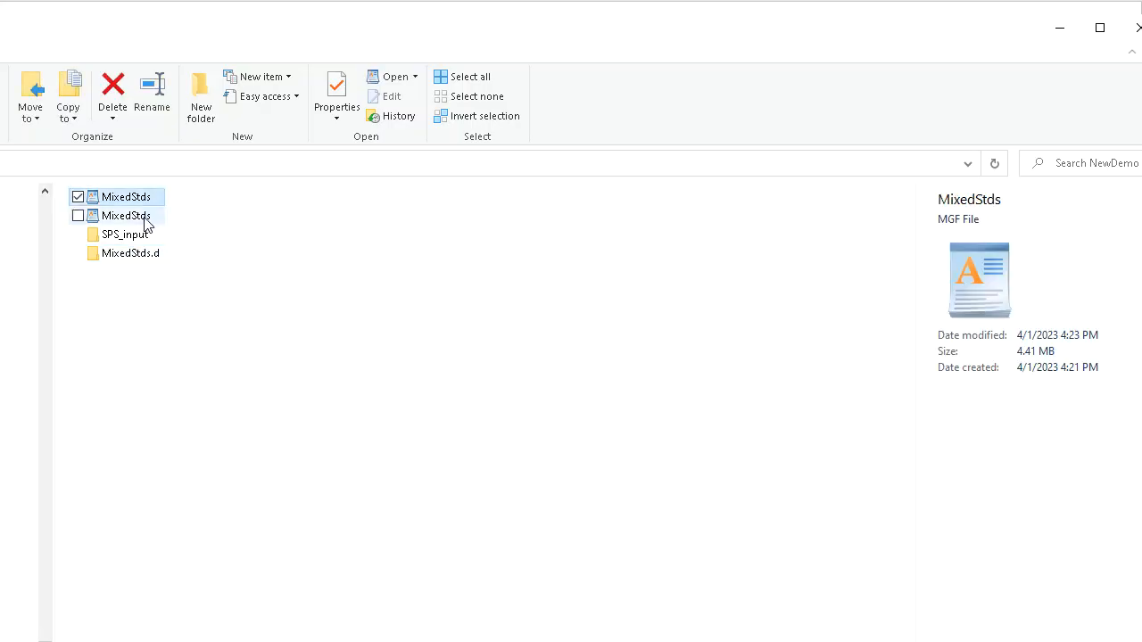
left_click(146, 219, "ctrl")
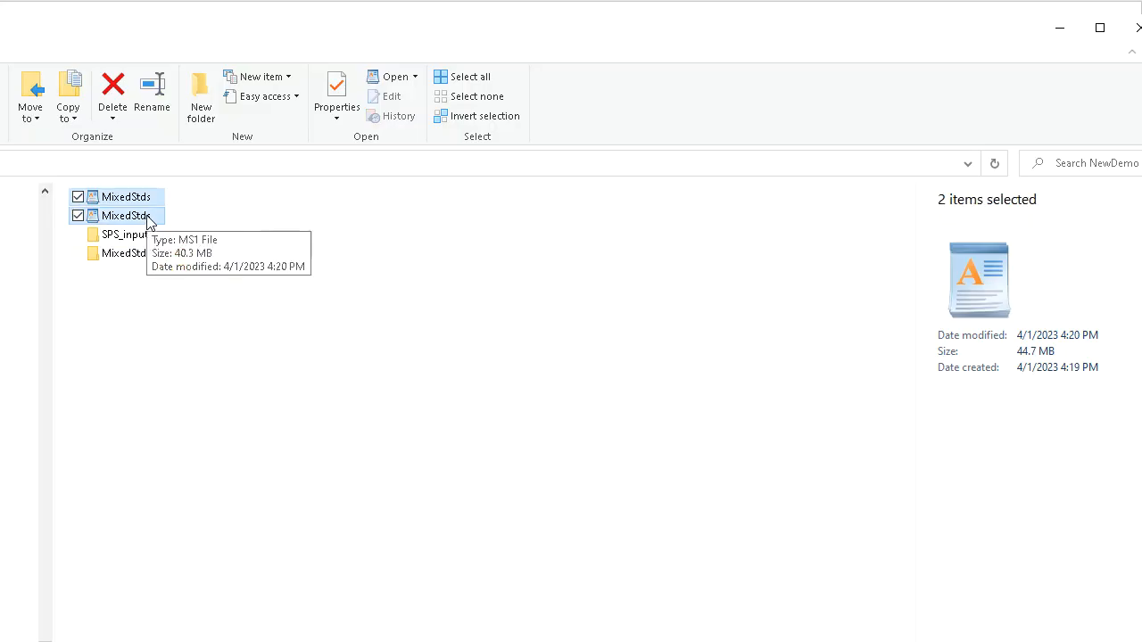
right_click(149, 223)
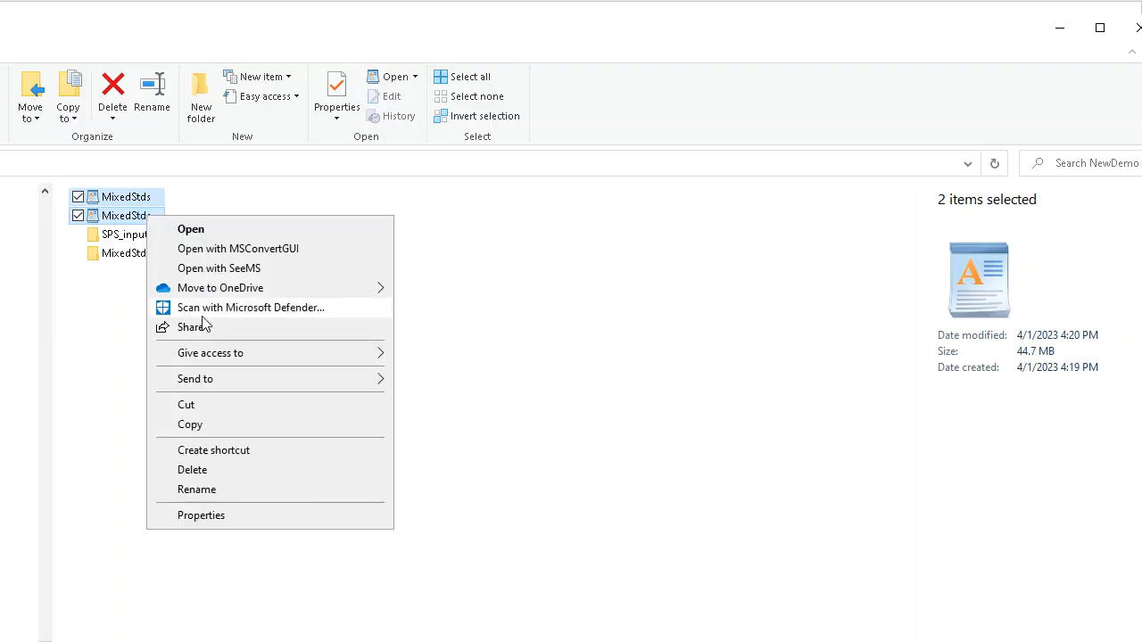
mouse_move(214, 378)
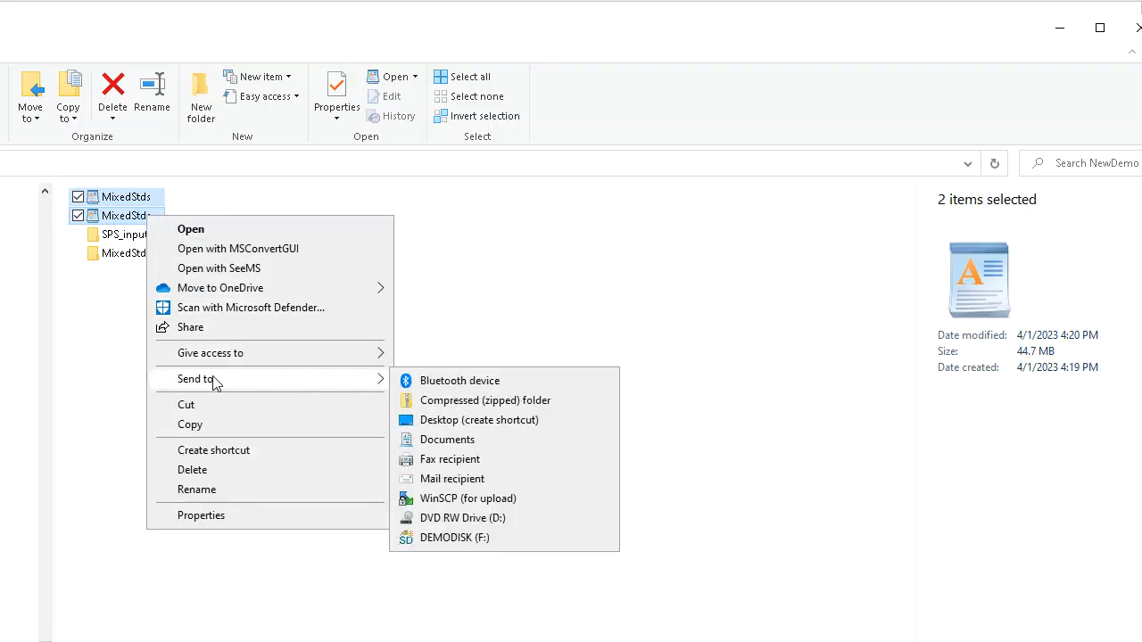
left_click(480, 401)
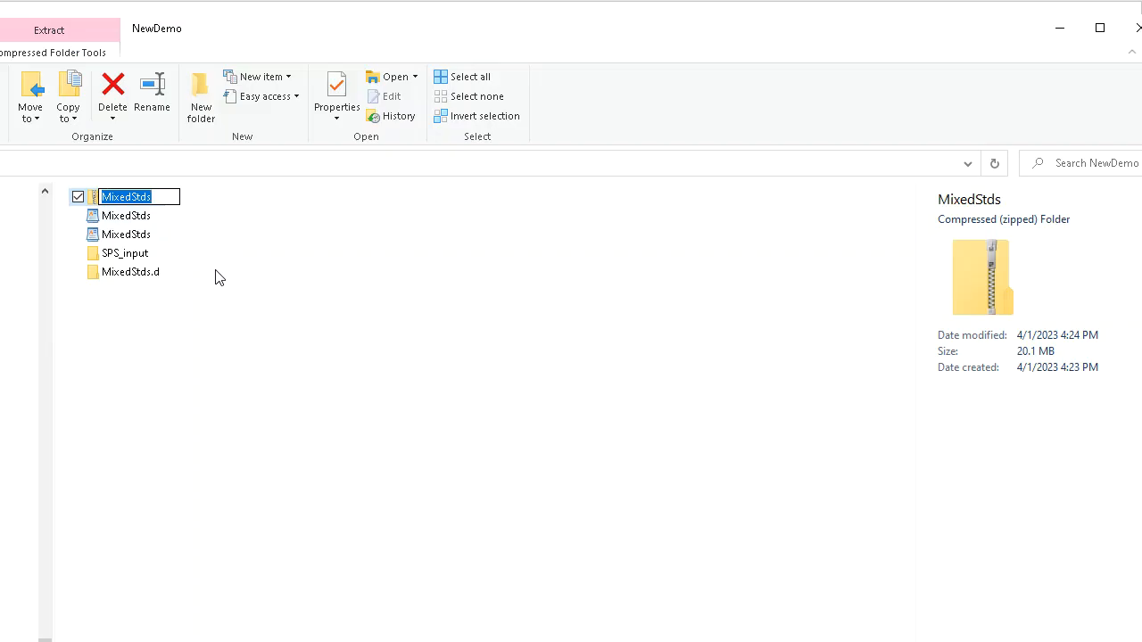
left_click(239, 212)
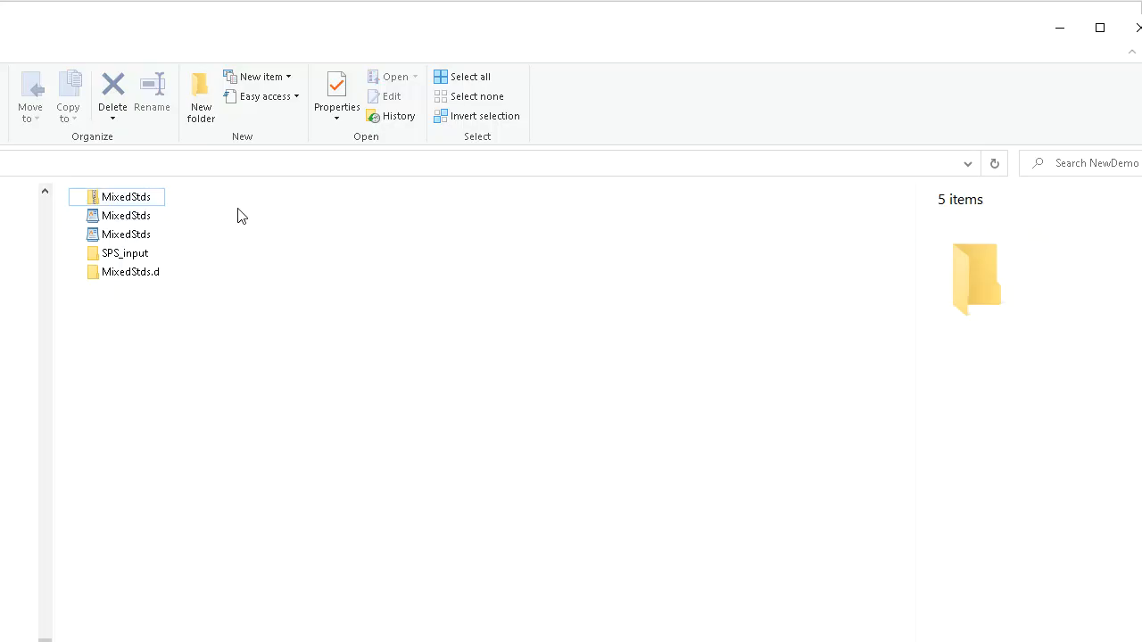
- Rename the zipped MixedStds folder as pos.MixedStds
left_click(131, 197)
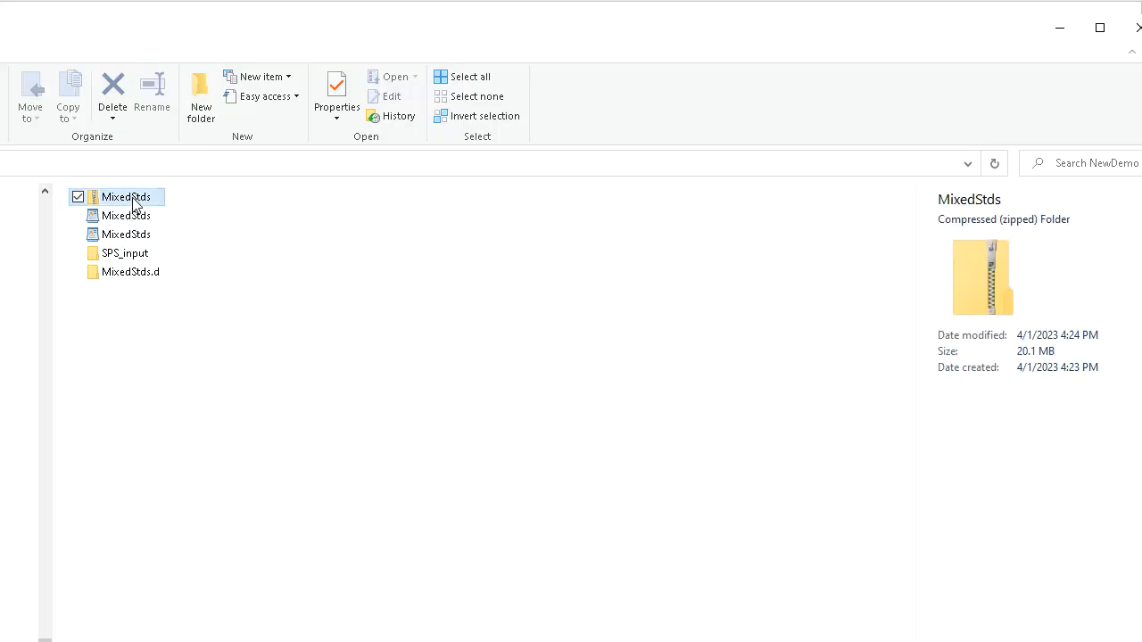
right_click(131, 197)
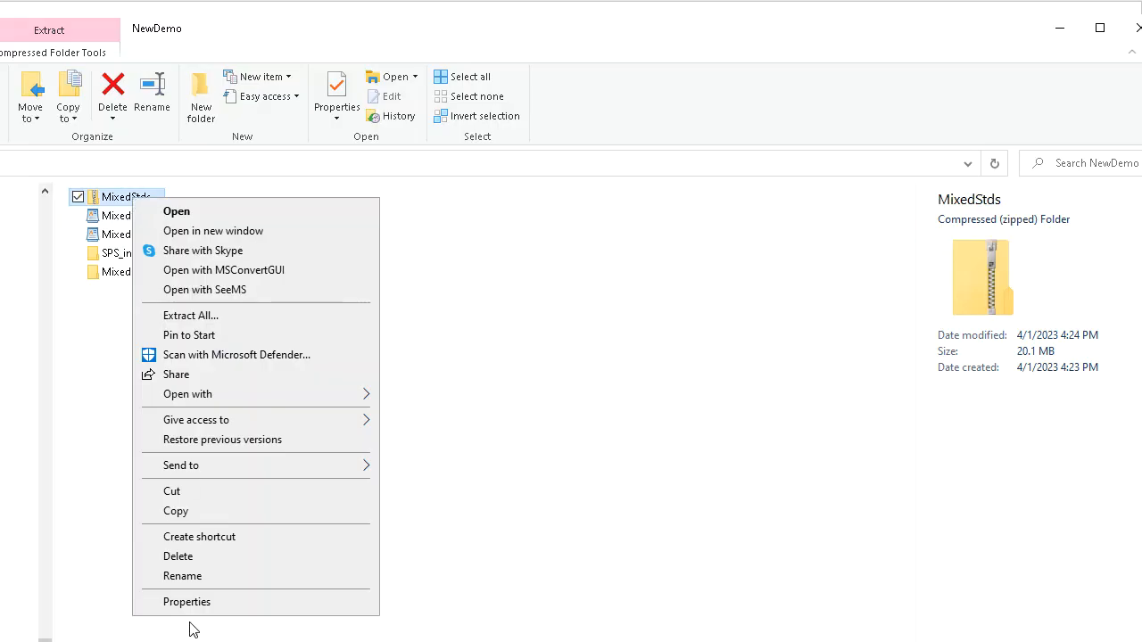
left_click(189, 577)
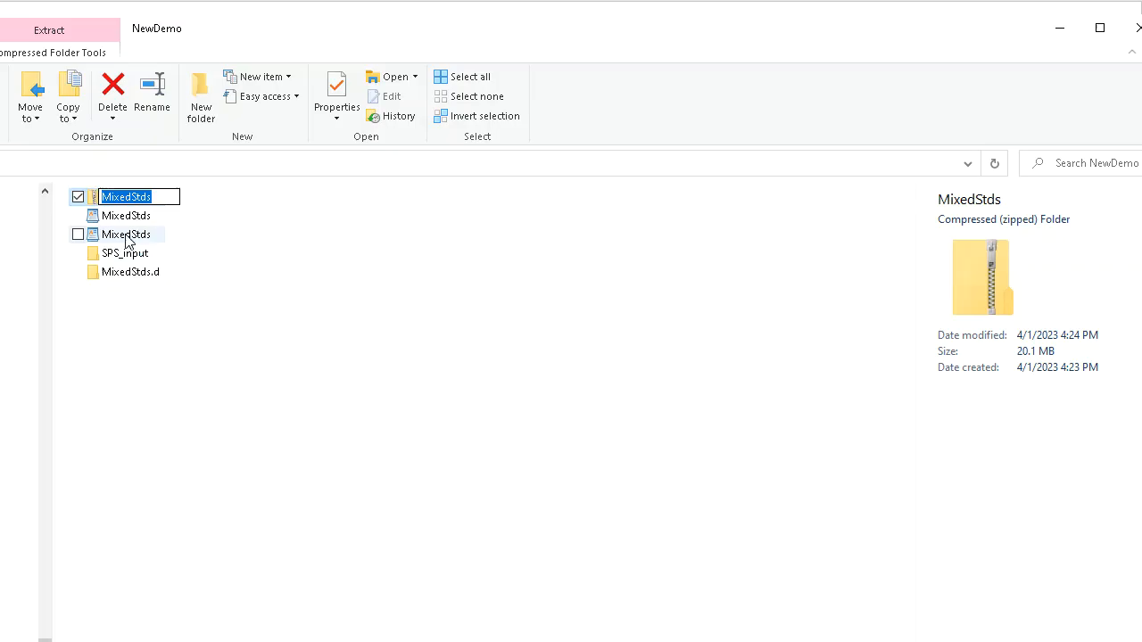
left_click(149, 197)
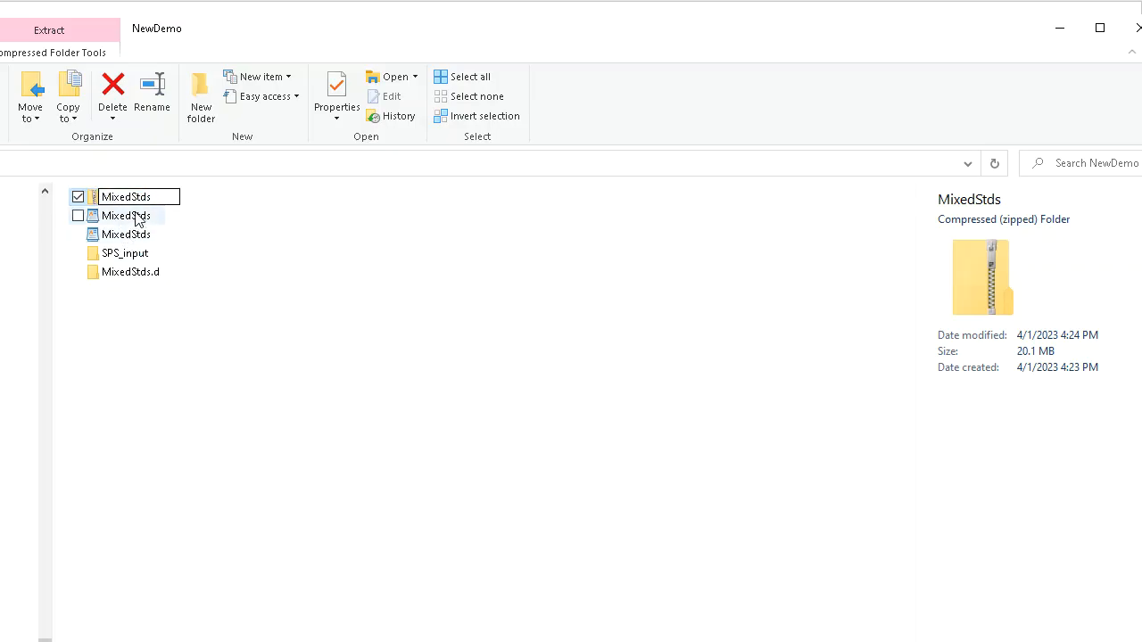
type("pos")
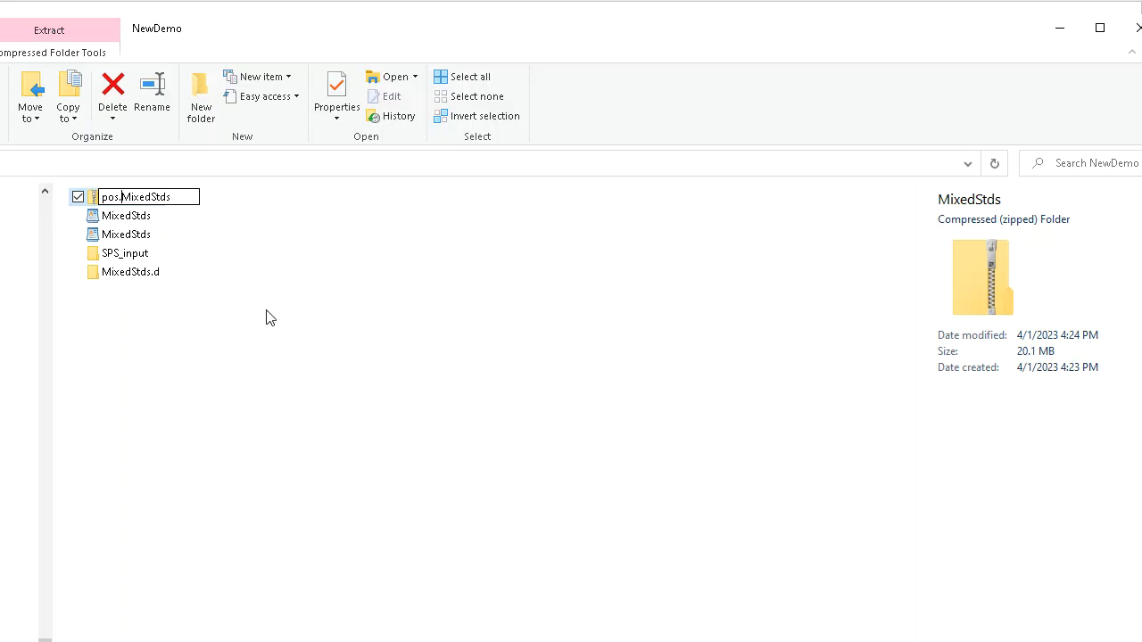
left_click(251, 382)
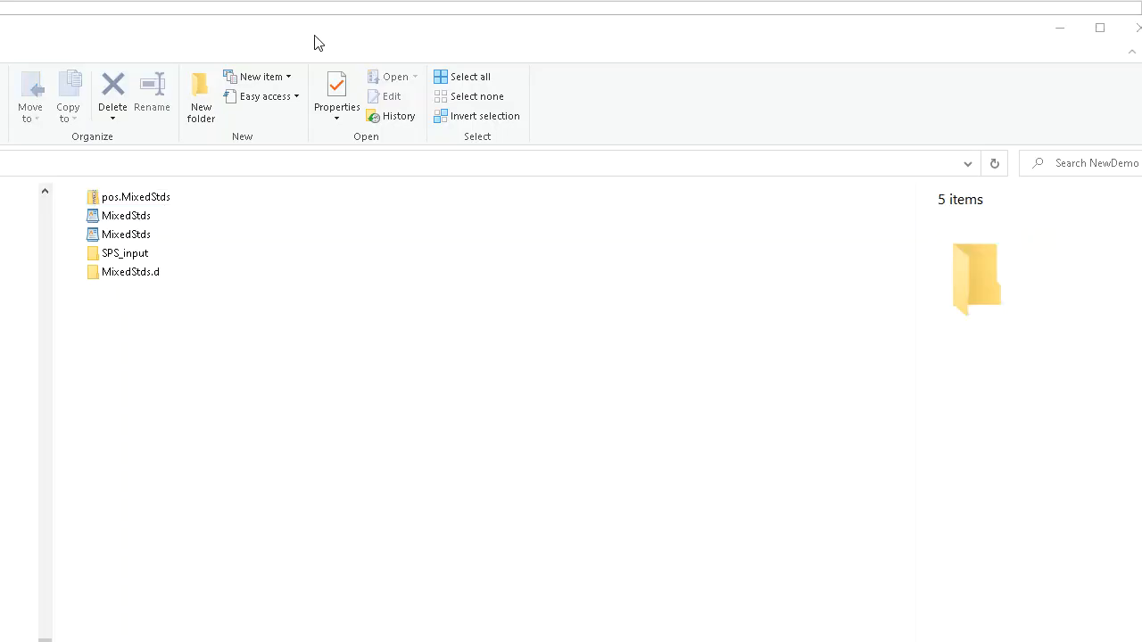